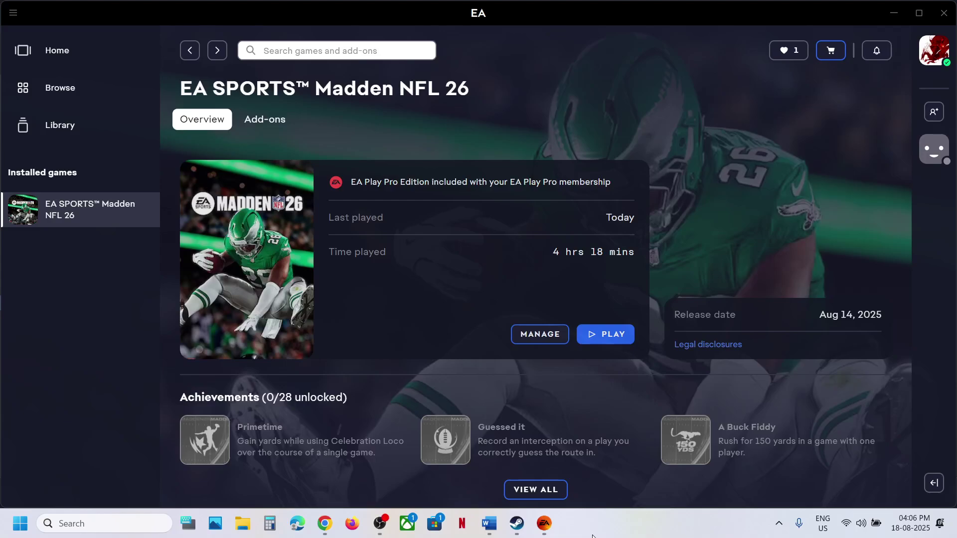
Step: Glance at the Word notes' 'Check for any outage/server maintenance' heading, then minimise Word
left_click(488, 523)
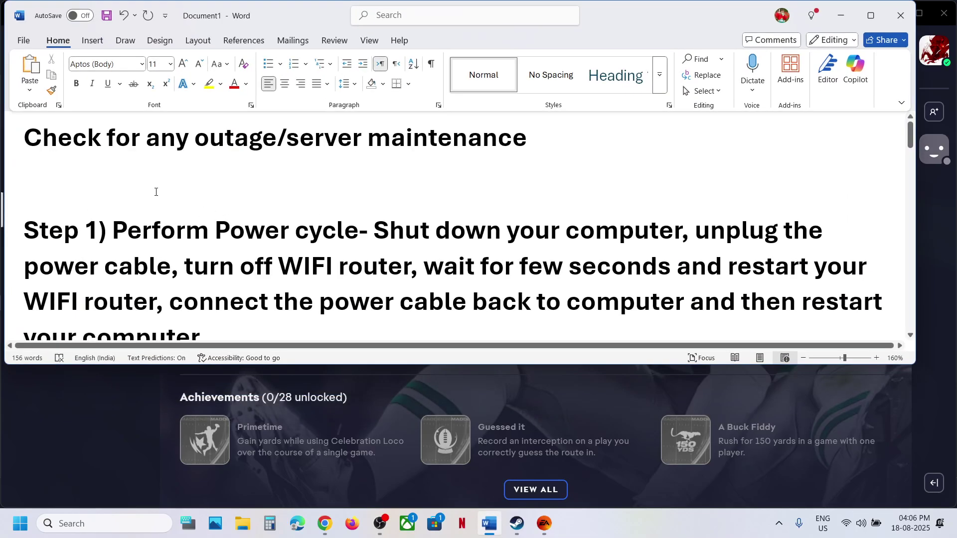
triple_click(82, 143)
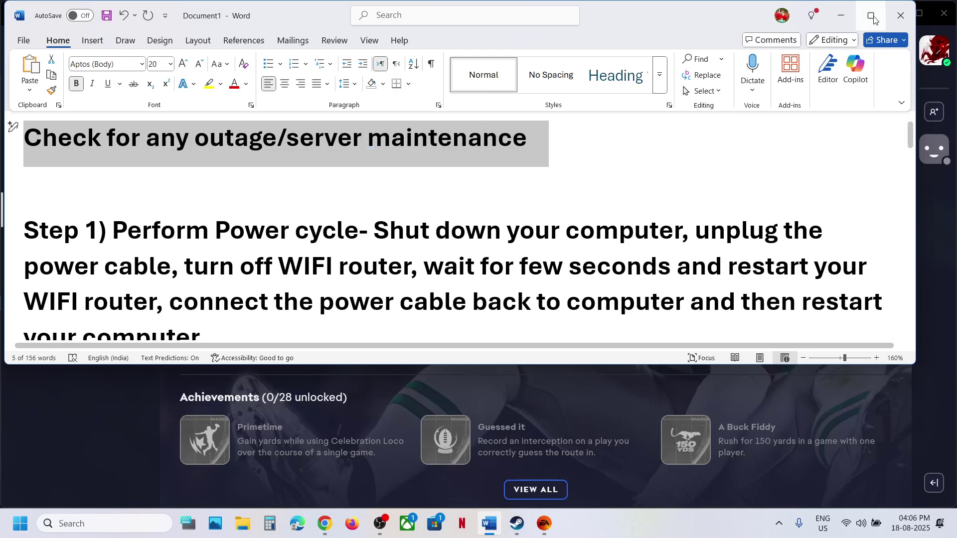
left_click(833, 15)
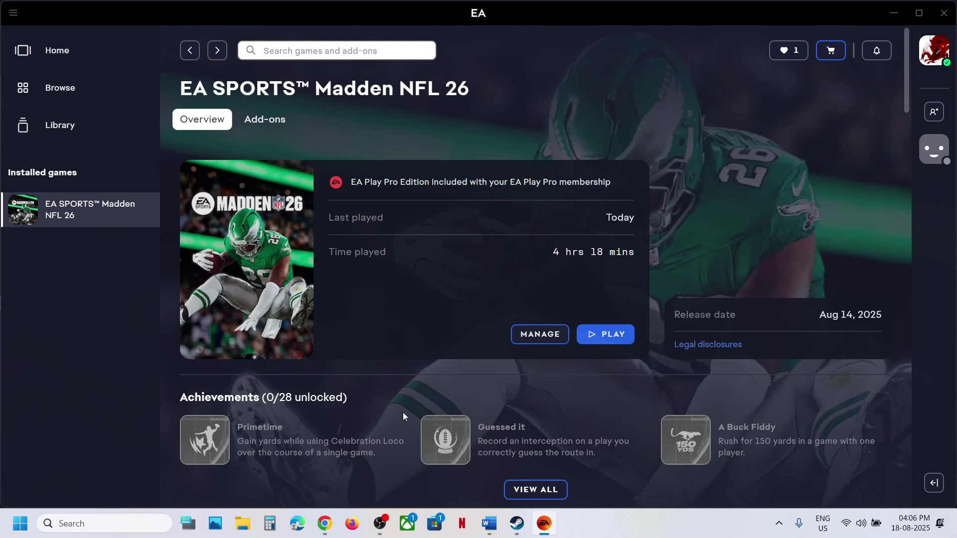
Step: Compare the EA Help and Madden NFL 26 profiles on X, then bring the Word notes back
left_click(324, 523)
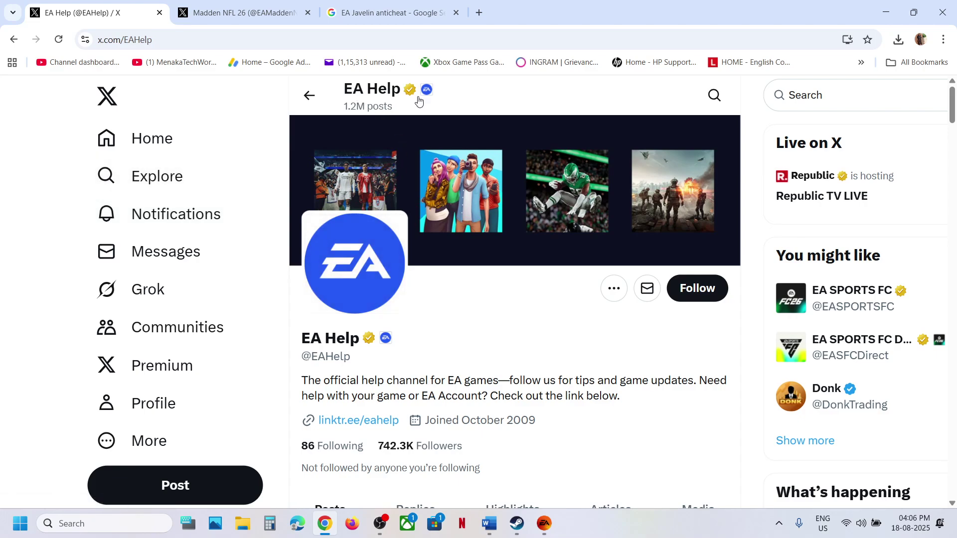
left_click(248, 19)
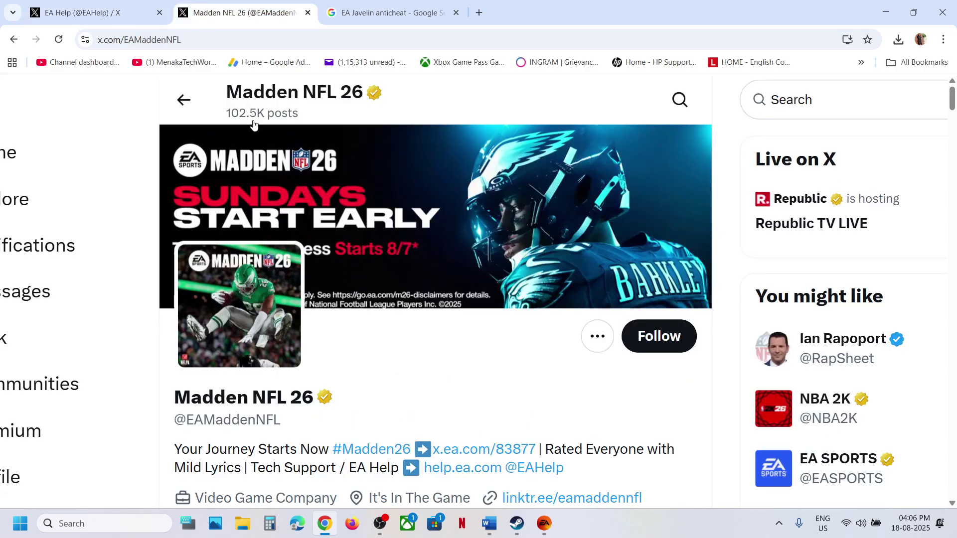
left_click(112, 17)
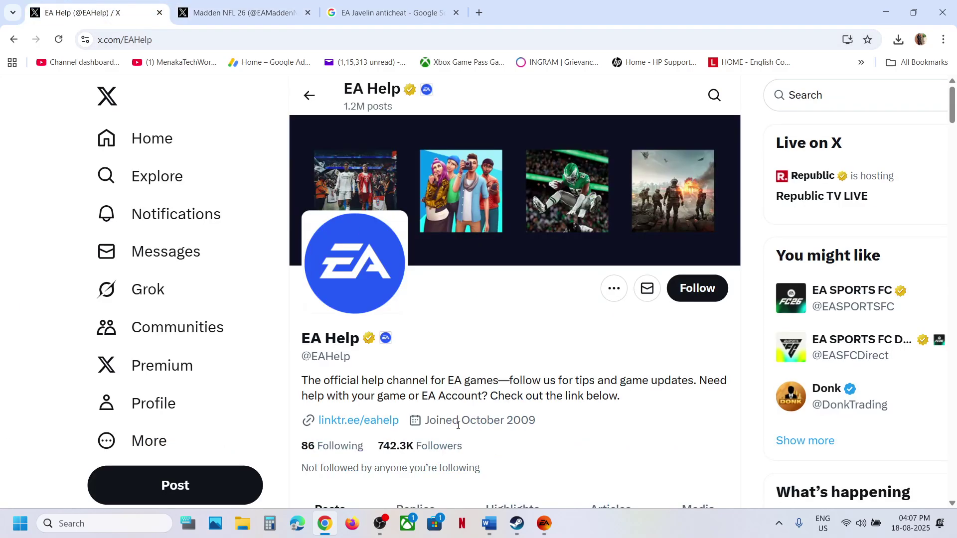
scroll(457, 425, "down", 1)
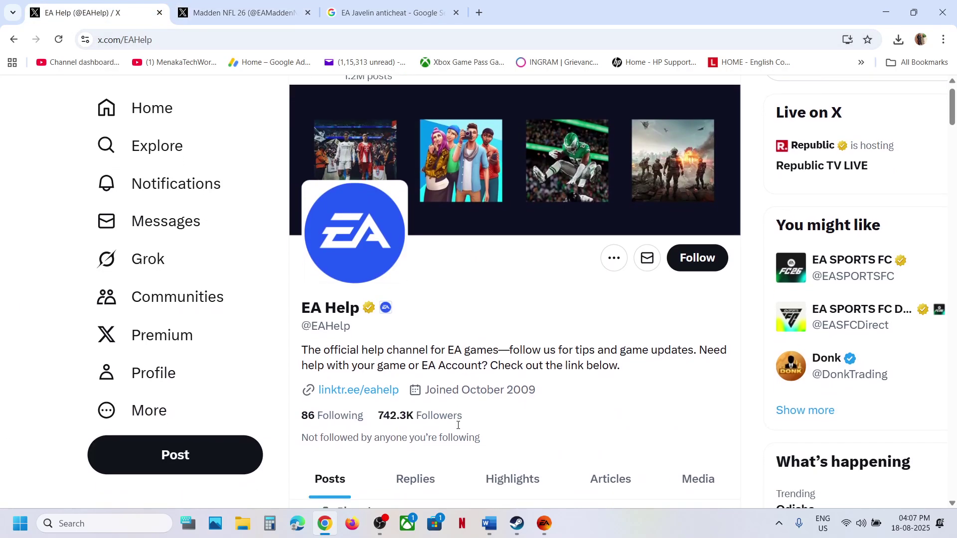
scroll(458, 425, "up", 1)
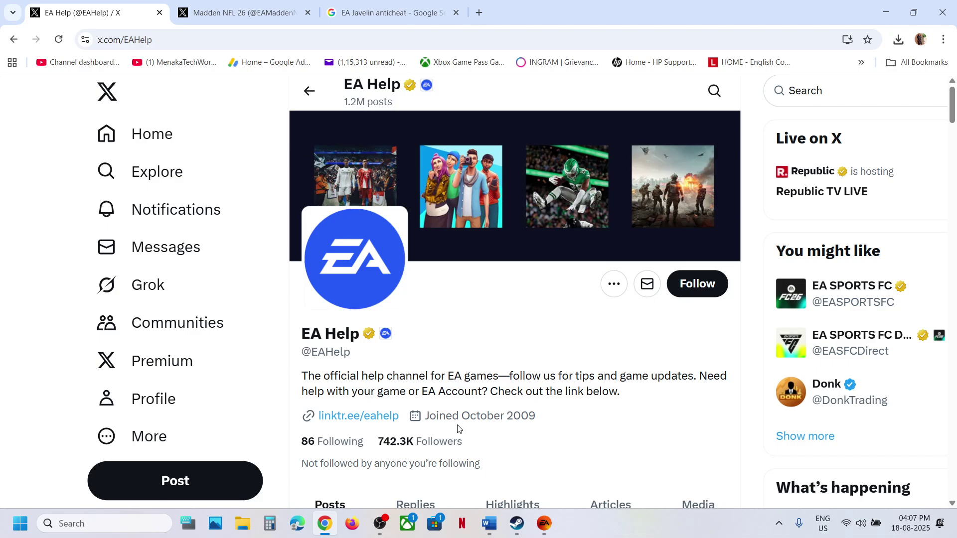
left_click(489, 523)
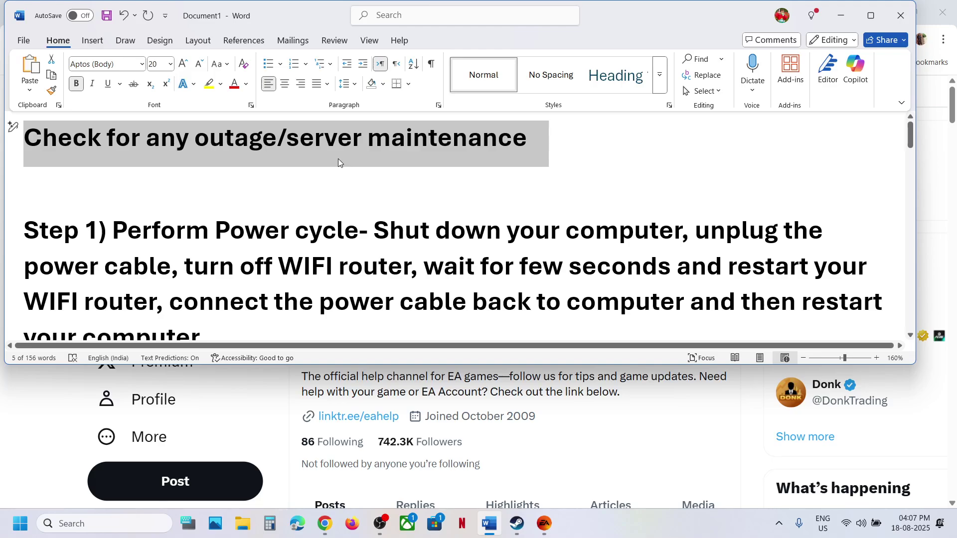
Step: Review the outage/server maintenance heading at the top of the notes
scroll(338, 158, "down", 1)
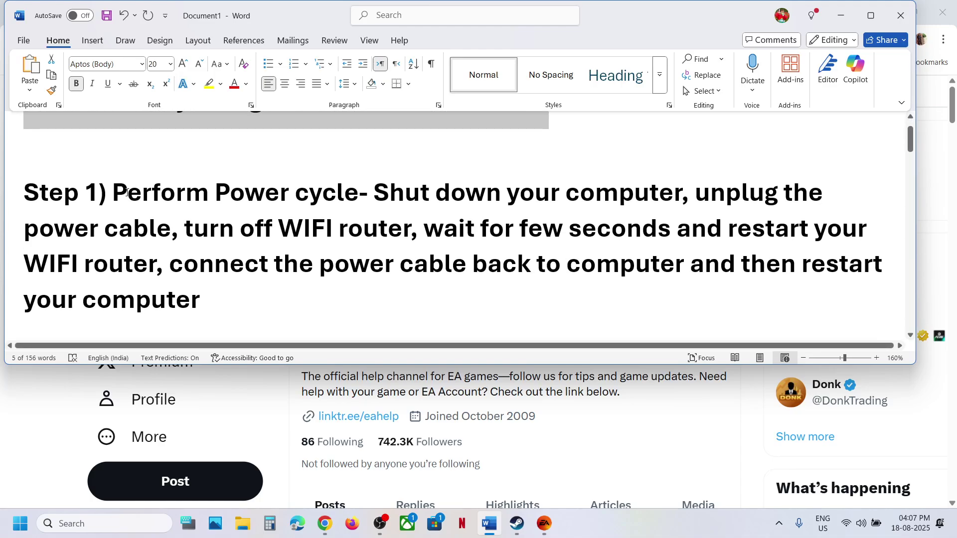
left_click_drag(121, 194, 357, 194)
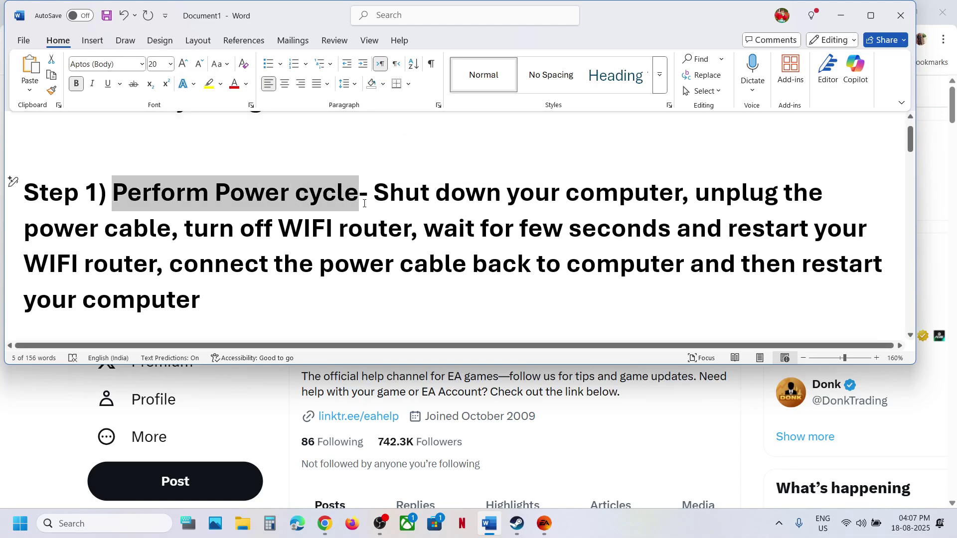
scroll(414, 176, "up", 1)
left_click(524, 140)
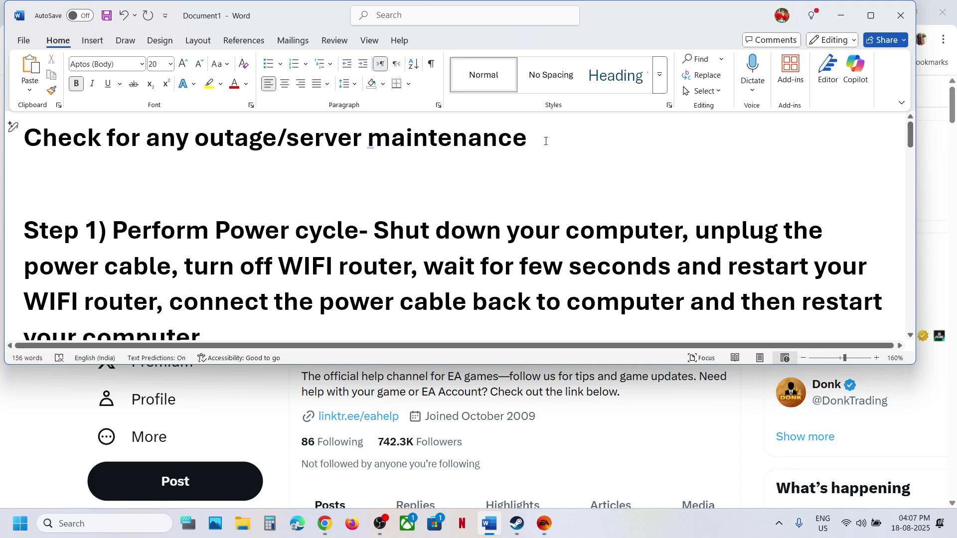
left_click_drag(531, 140, 43, 140)
scroll(230, 277, "down", 3)
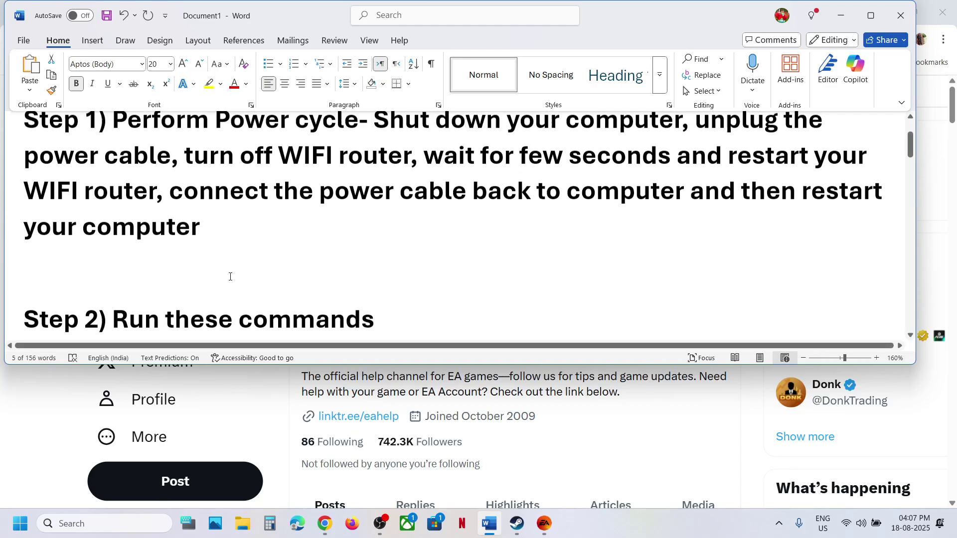
scroll(230, 277, "up", 3)
Step: Read Step 1's shut down, unplug and Wi-Fi router power-cycle lines, then scroll to Step 2
left_click_drag(111, 225, 412, 268)
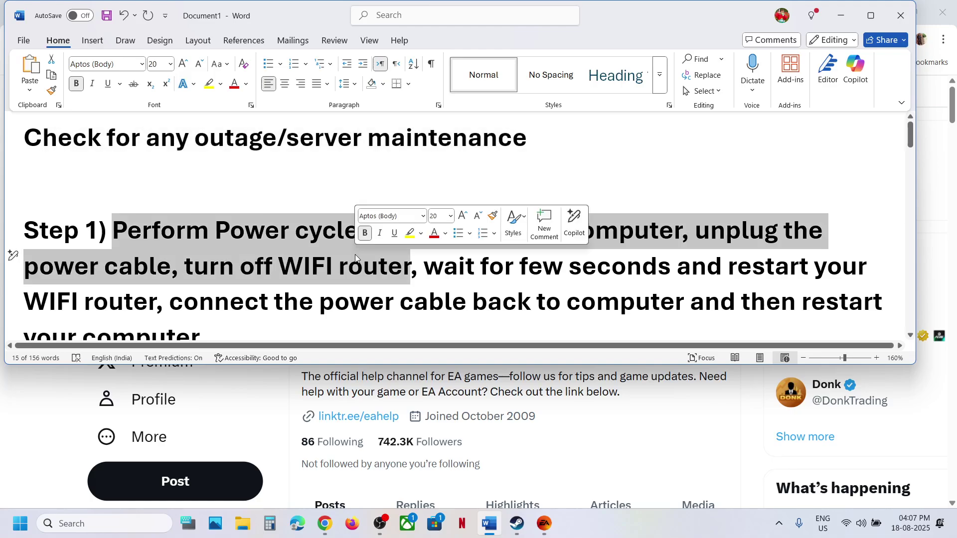
left_click(403, 266)
left_click_drag(390, 235, 412, 239)
scroll(235, 244, "down", 1)
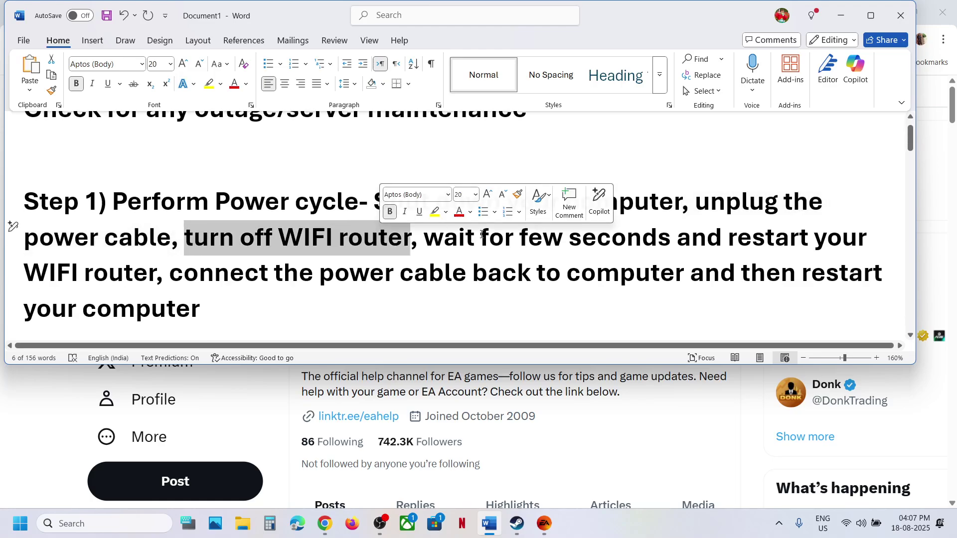
left_click_drag(480, 236, 554, 273)
scroll(553, 271, "down", 2)
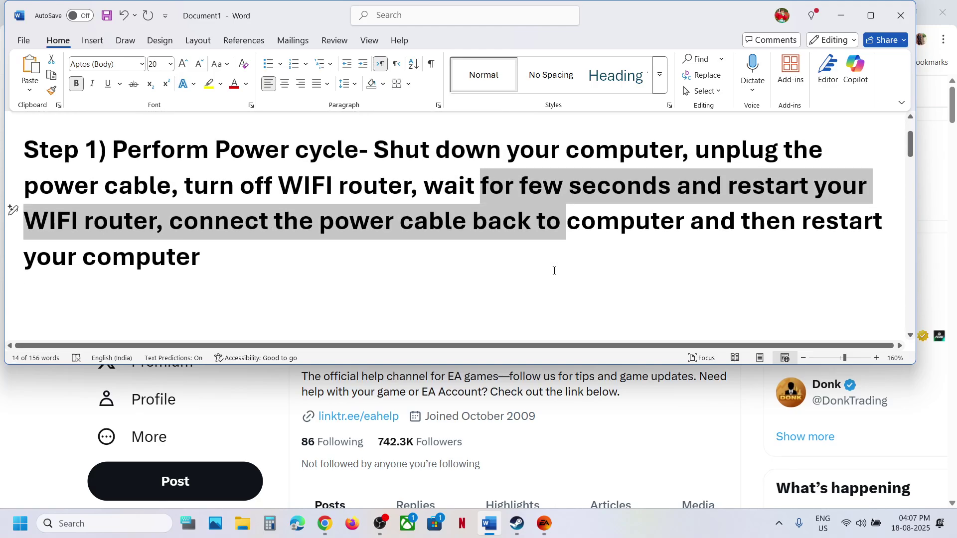
left_click(205, 257)
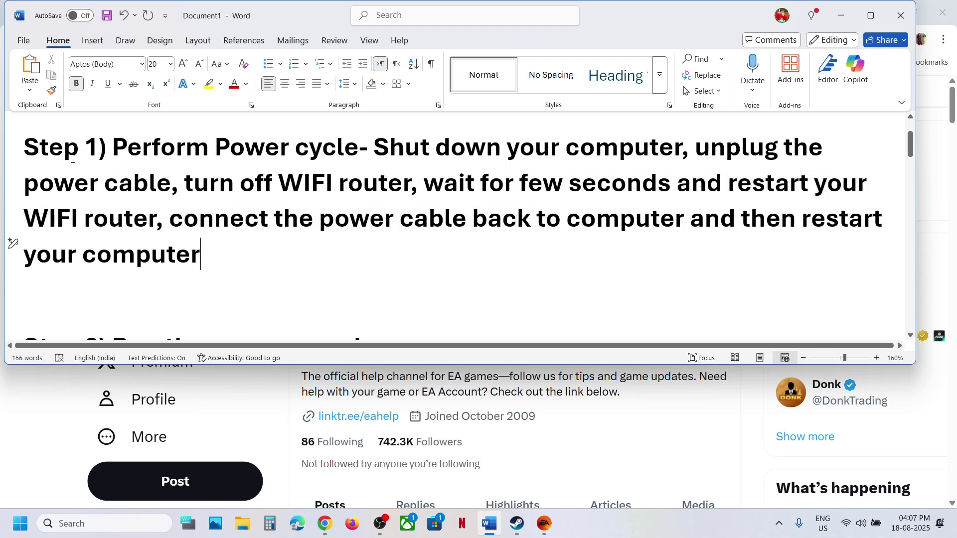
scroll(72, 159, "down", 7)
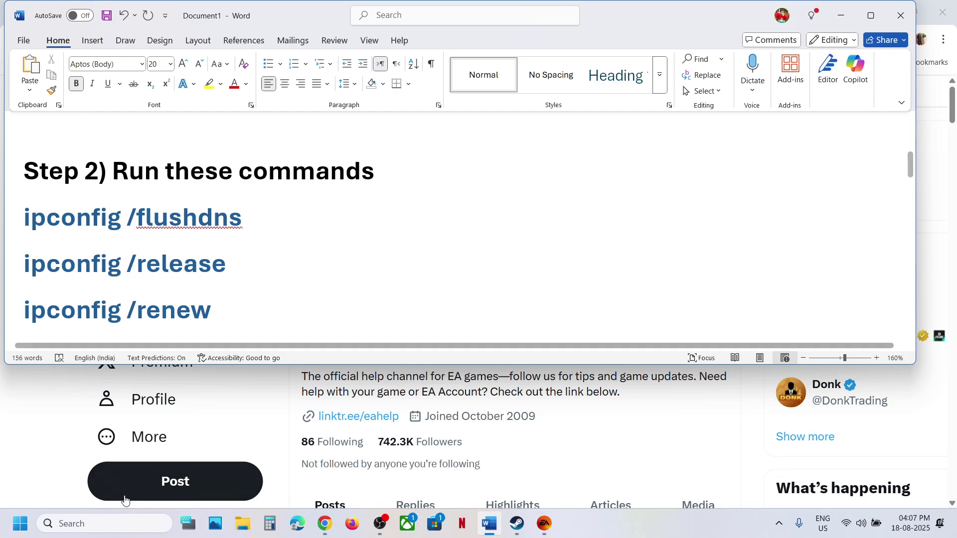
Step: Search 'cmd' and launch Command Prompt as administrator, moving its window lower right
left_click(95, 524)
type("cmd")
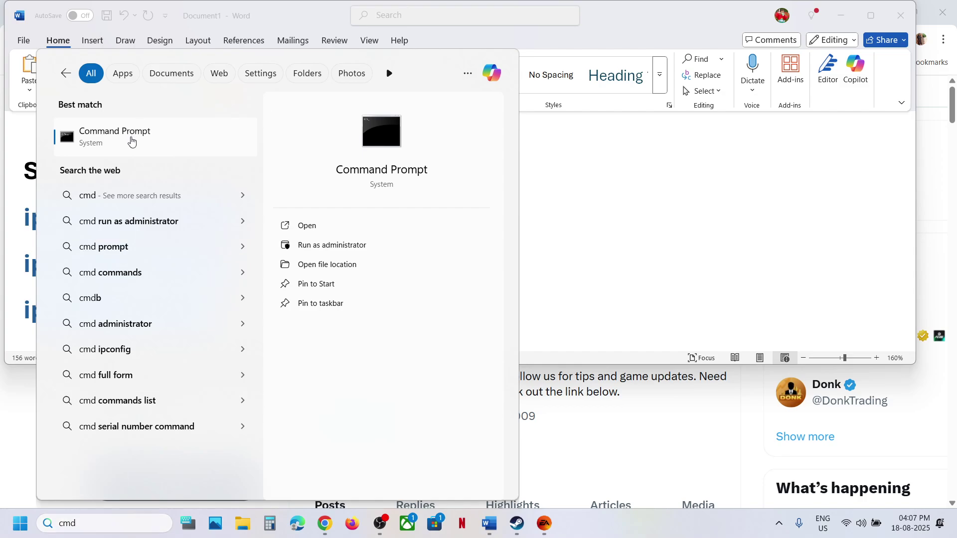
right_click(131, 142)
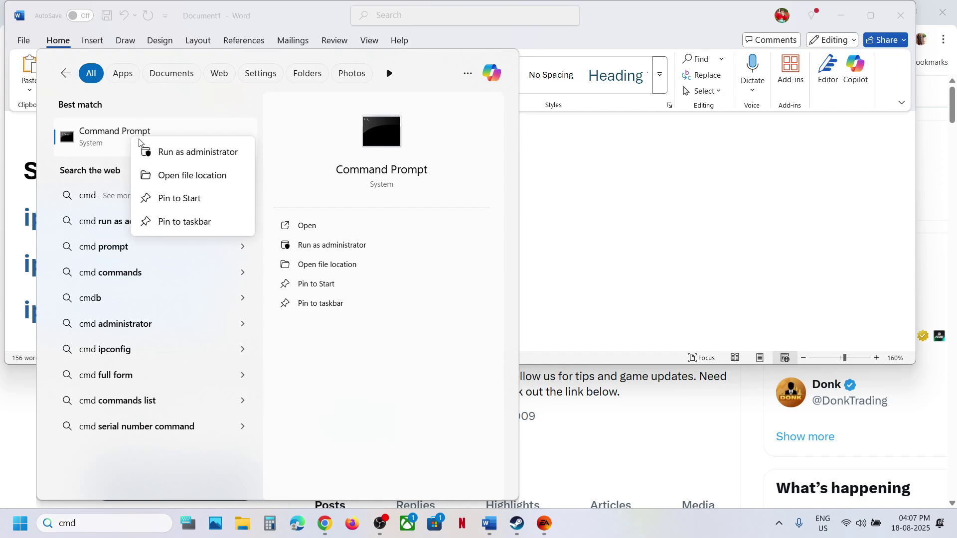
left_click(194, 154)
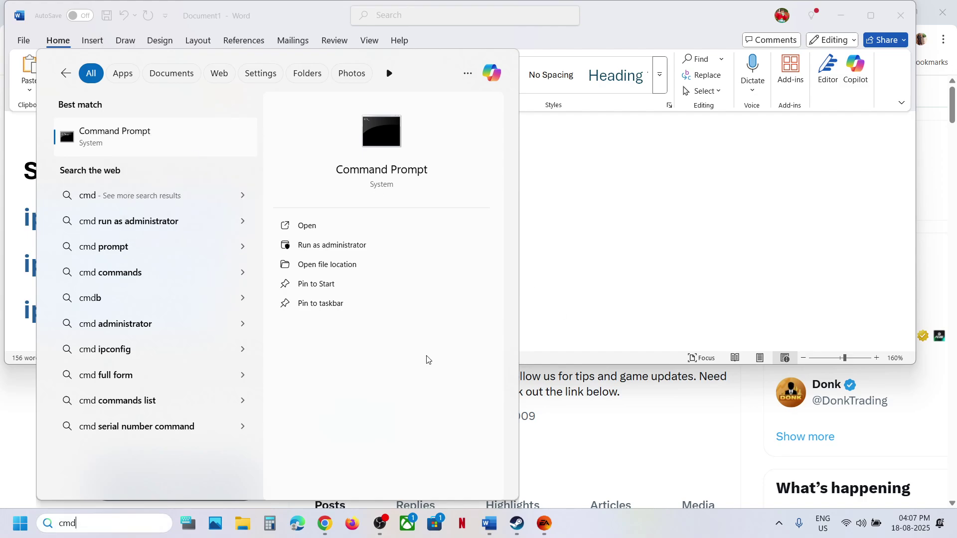
left_click_drag(403, 22, 689, 173)
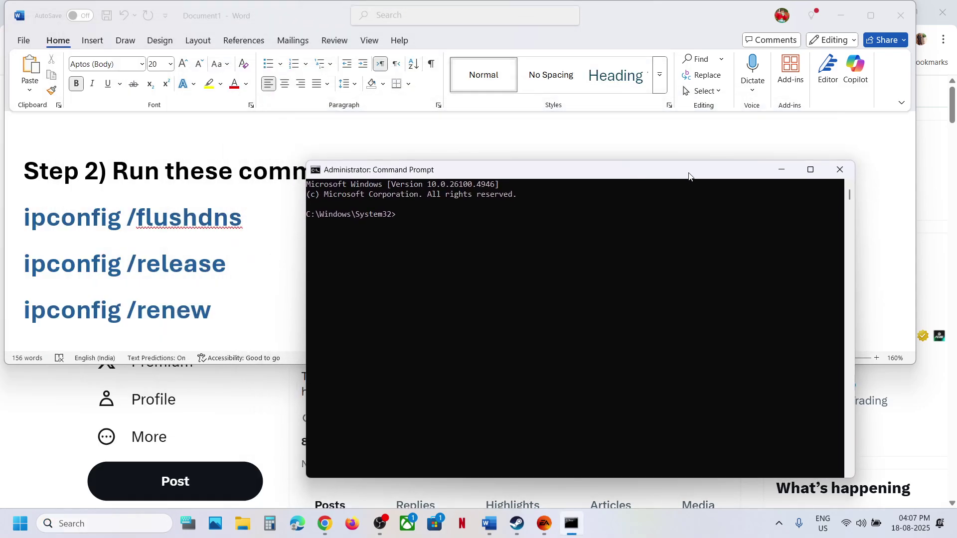
Step: Paste ipconfig /flushdns and ipconfig /release from the notes into the admin Command Prompt and run them
triple_click(194, 229)
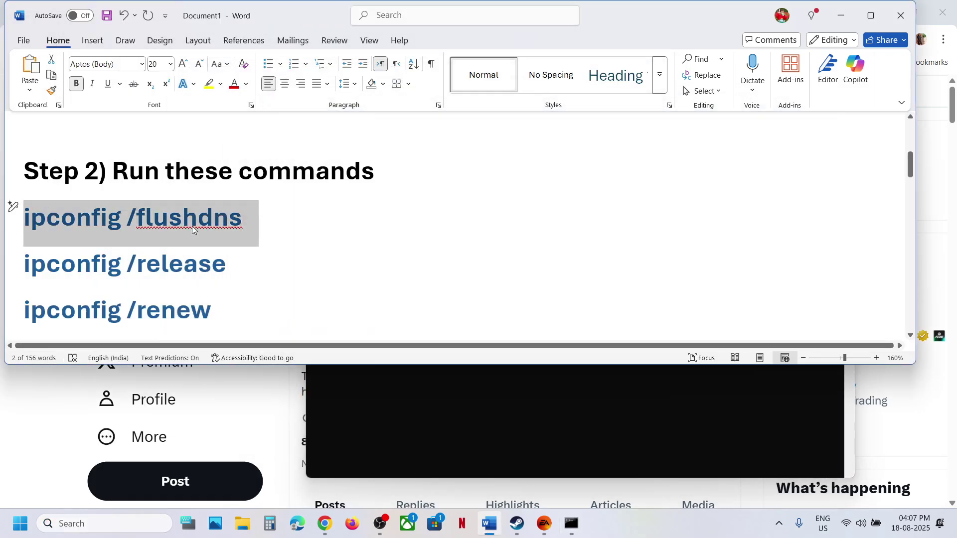
left_click(458, 408)
type("ipconfig /flushdns")
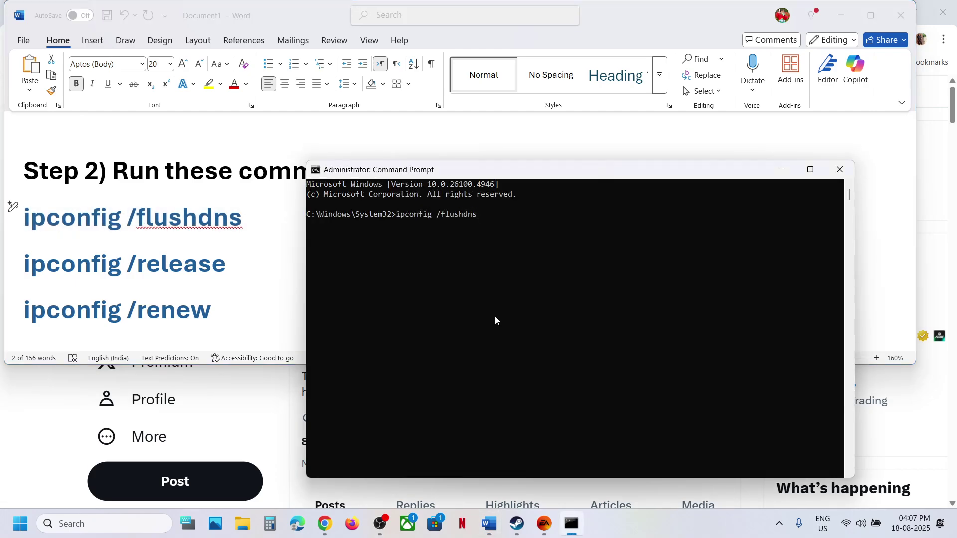
key("alt+Tab")
triple_click(110, 259)
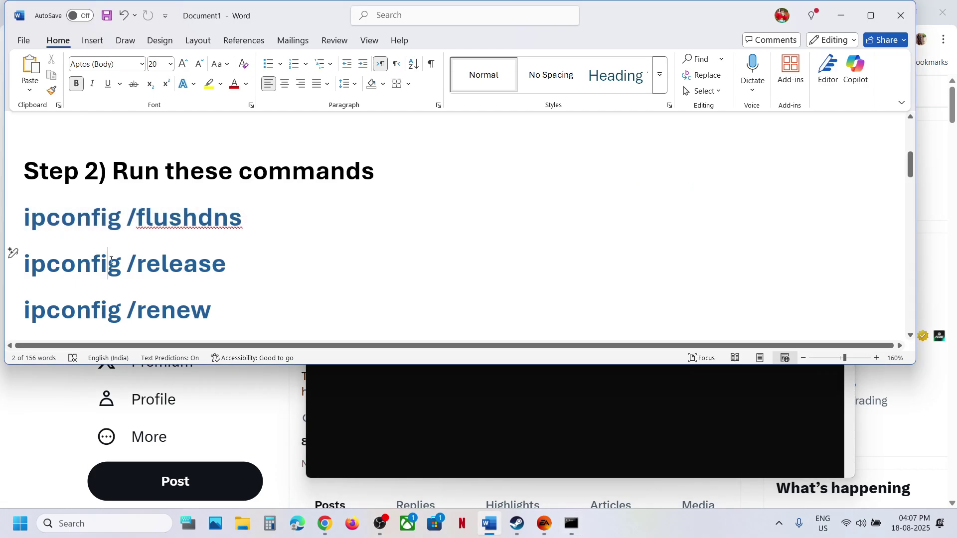
left_click(453, 367)
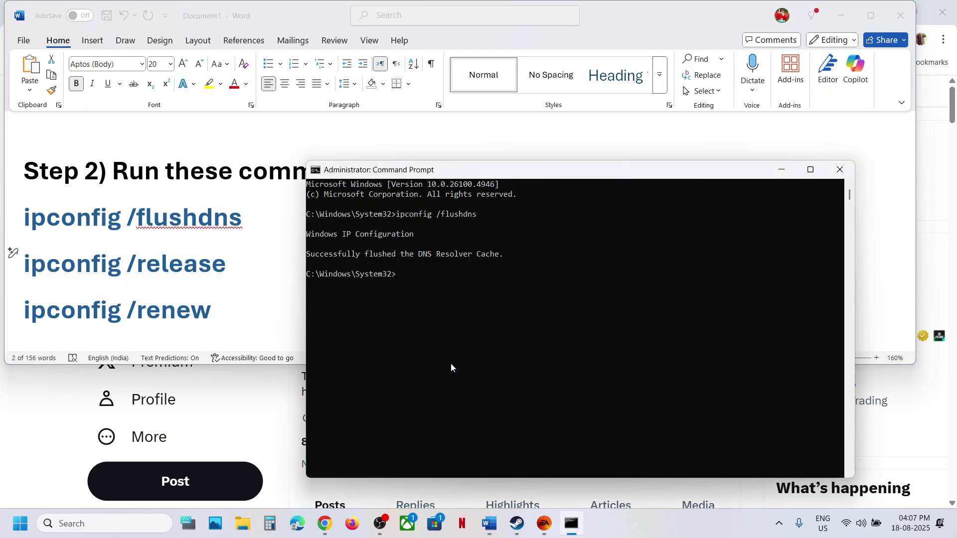
type("ipconfig /release")
key("Return")
key("alt+Tab")
Step: Run ipconfig /renew and netsh winsock reset copied from the notes
scroll(193, 308, "down", 3)
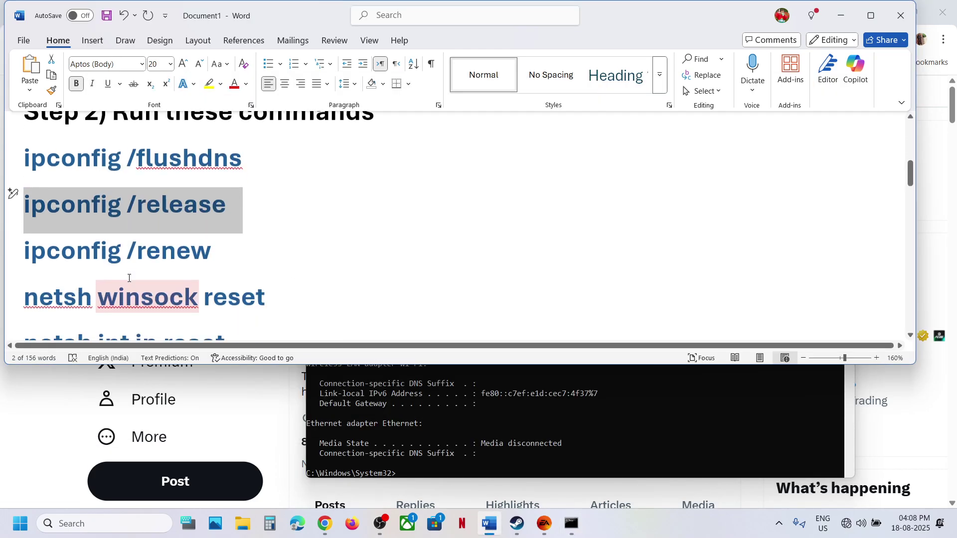
triple_click(126, 231)
key("ctrl+c")
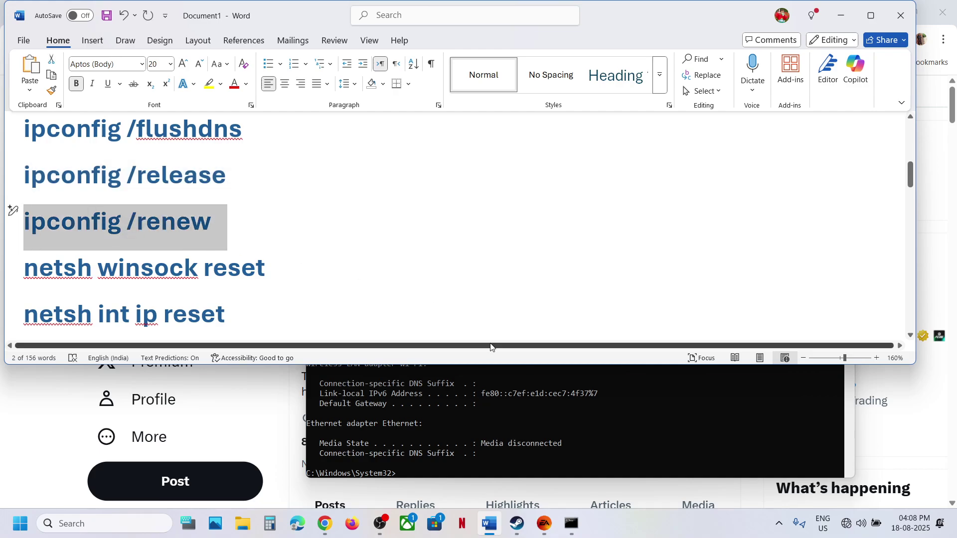
left_click(513, 462)
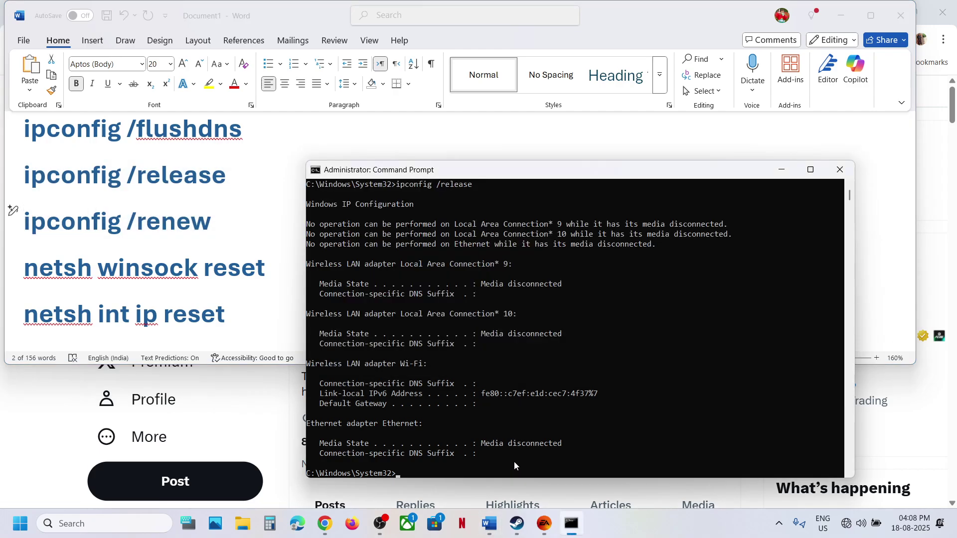
key("ctrl+v")
key("Return")
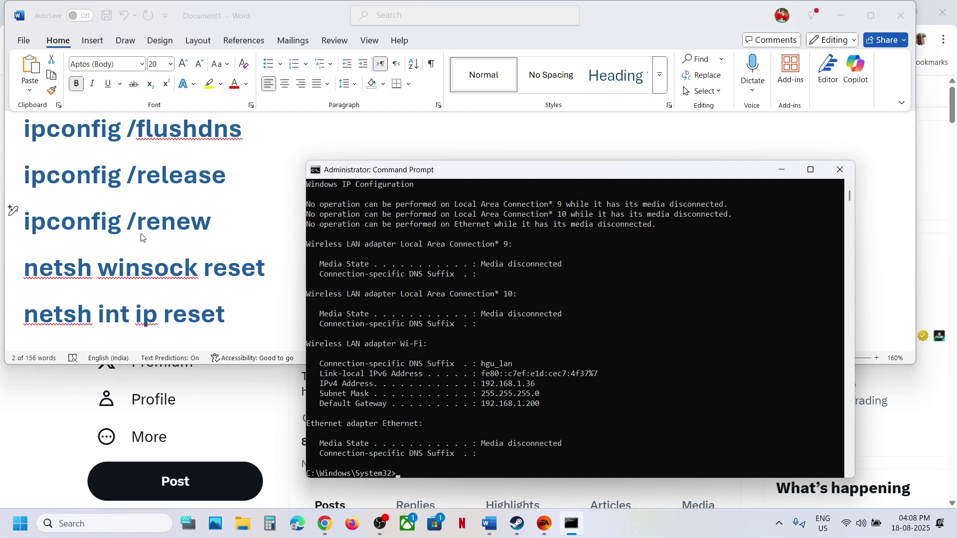
left_click(141, 237)
scroll(140, 233, "down", 2)
double_click(152, 198)
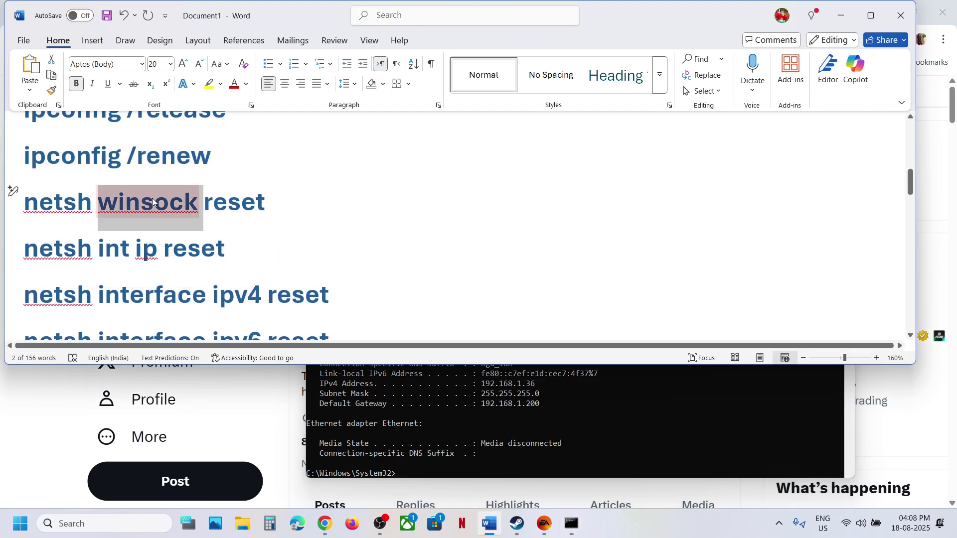
triple_click(151, 198)
left_click(557, 462)
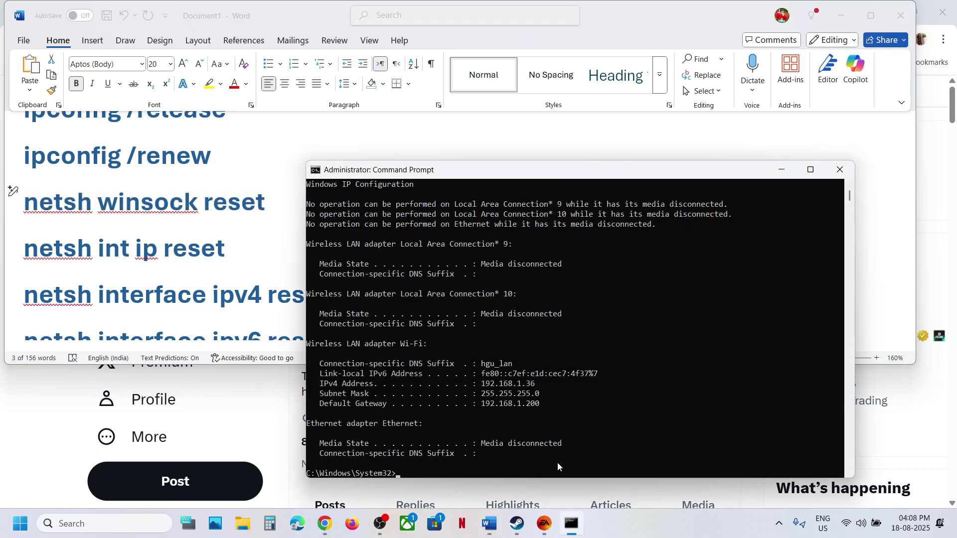
type("netsh winsock reset")
key("Return")
Step: Run netsh int ip reset, then paste and clear the netsh interface ipv4 reset command
left_click(204, 254)
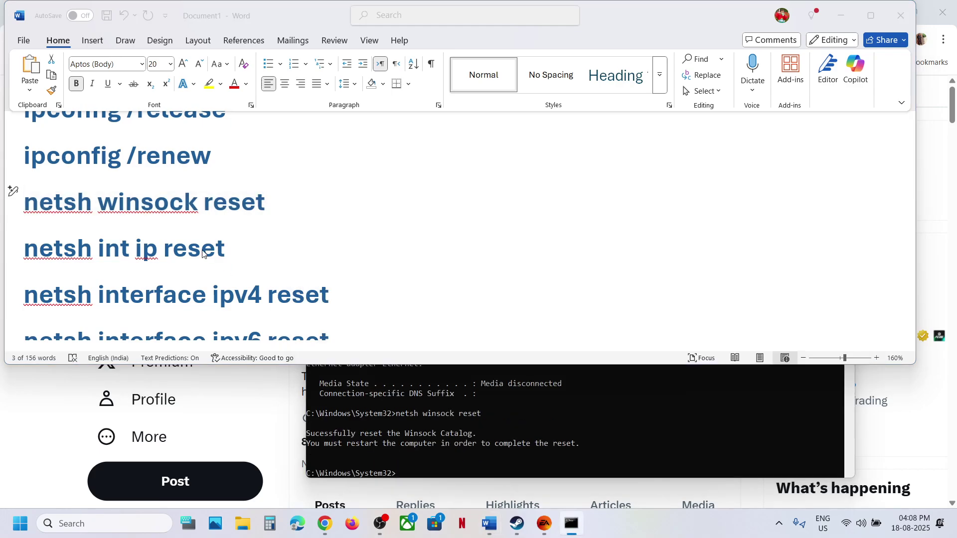
left_click(178, 250)
triple_click(178, 249)
key("ctrl+c")
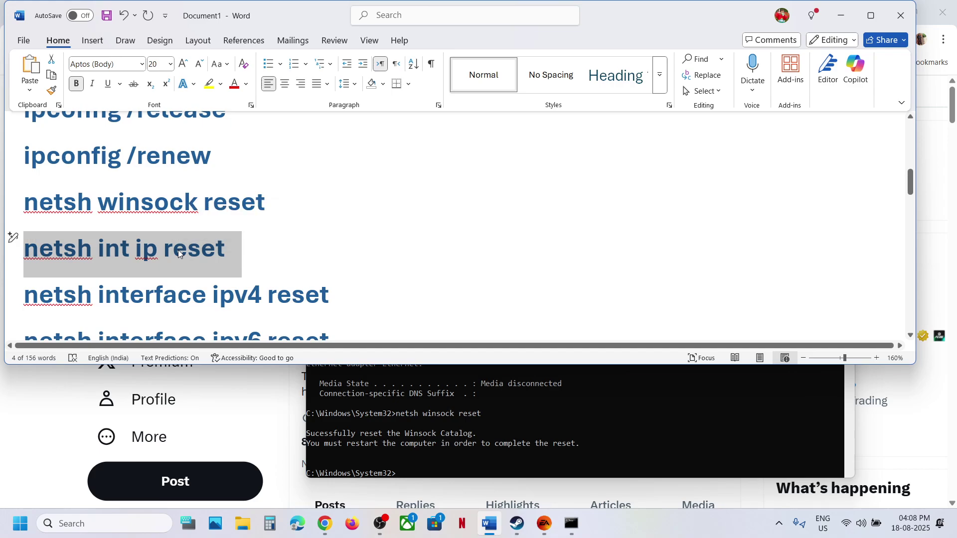
key("alt+Tab")
key("ctrl+v")
key("Return")
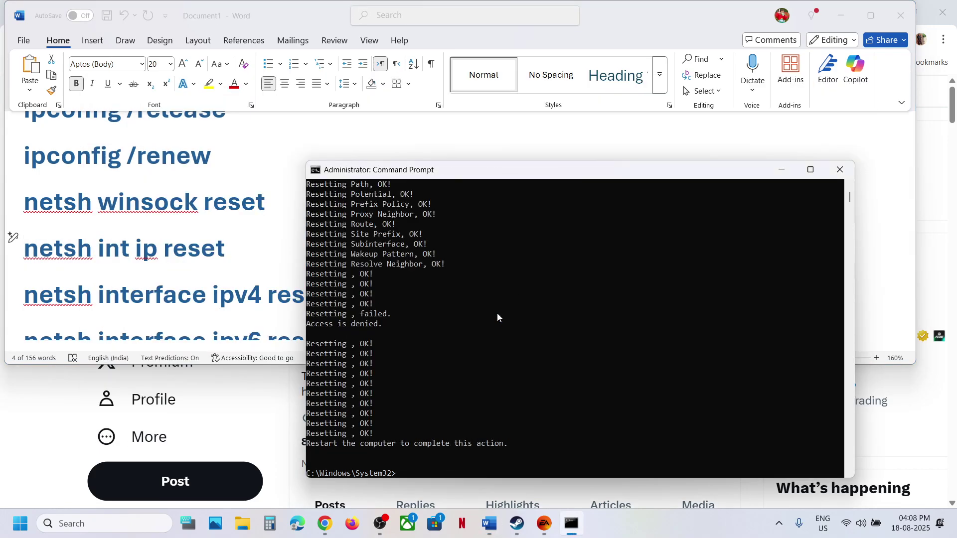
key("alt+Tab")
triple_click(221, 295)
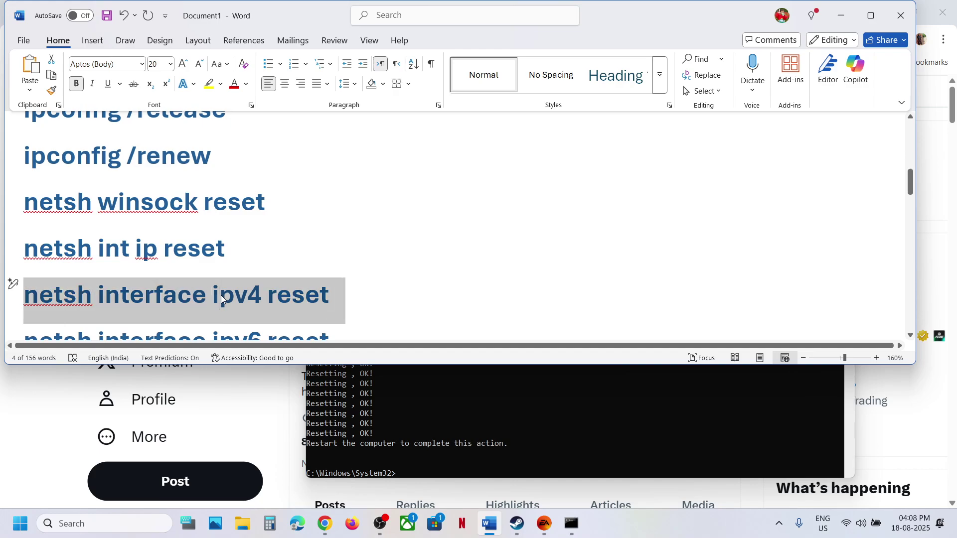
key("ctrl+c")
key("alt+Tab")
key("ctrl+v")
key("Escape")
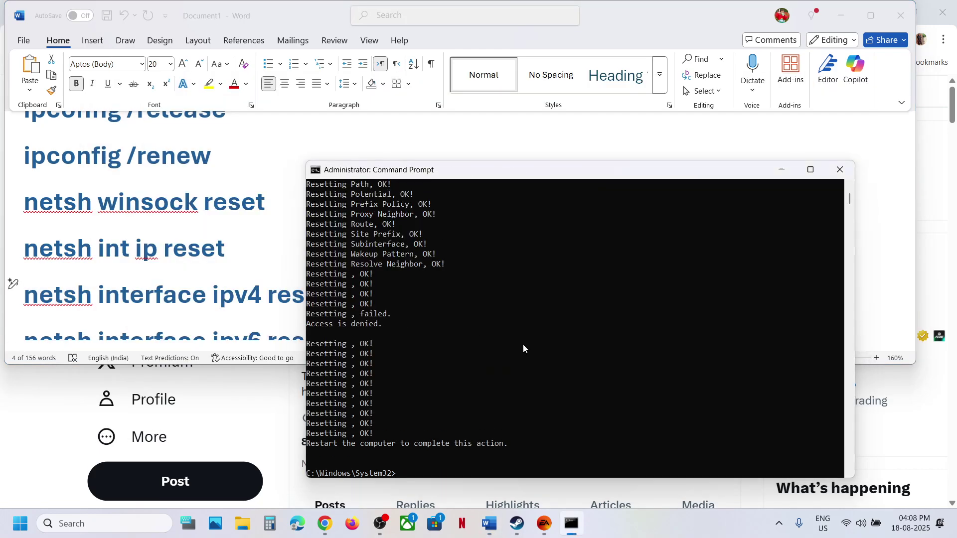
key("alt+Tab")
Step: Paste and clear the ipv6 reset command, then run netsh interface tcp reset
scroll(228, 303, "down", 2)
scroll(229, 299, "down", 1)
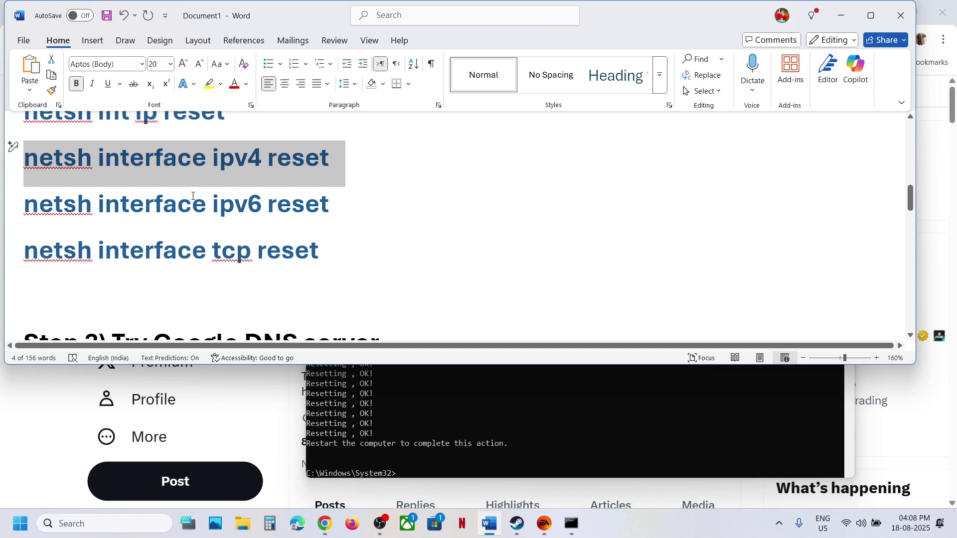
triple_click(192, 200)
key("ctrl+c")
left_click(497, 389)
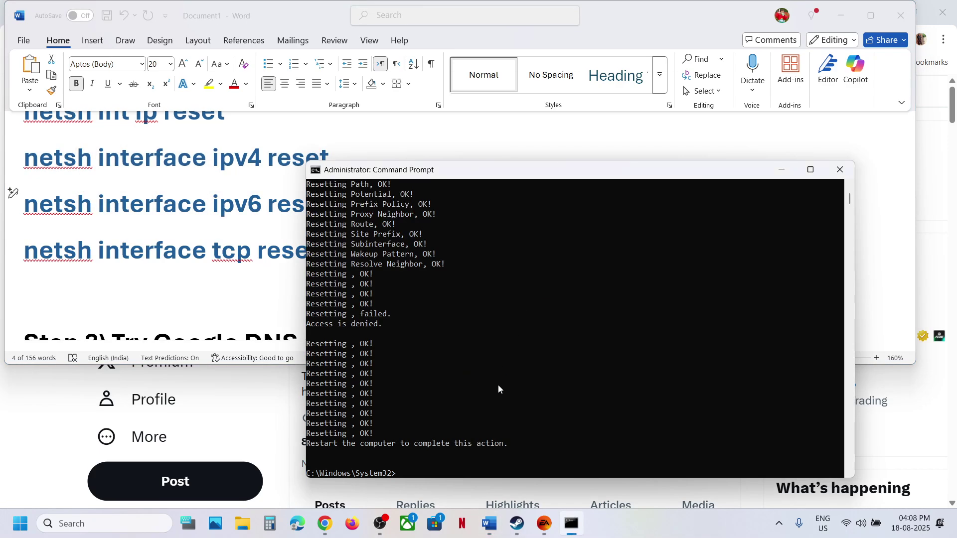
key("ctrl+v")
key("Escape")
key("alt+Tab")
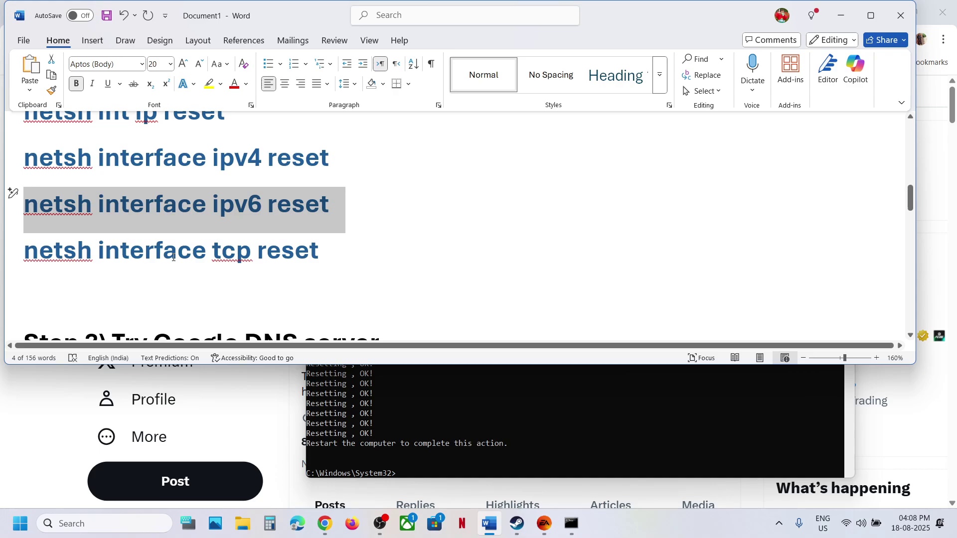
triple_click(173, 256)
key("ctrl+c")
key("alt+Tab")
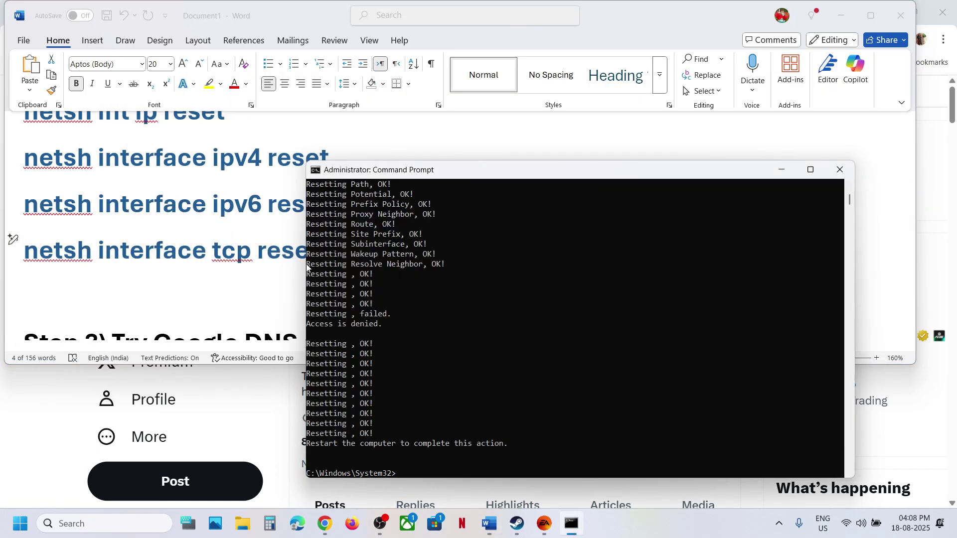
key("ctrl+v")
key("Return")
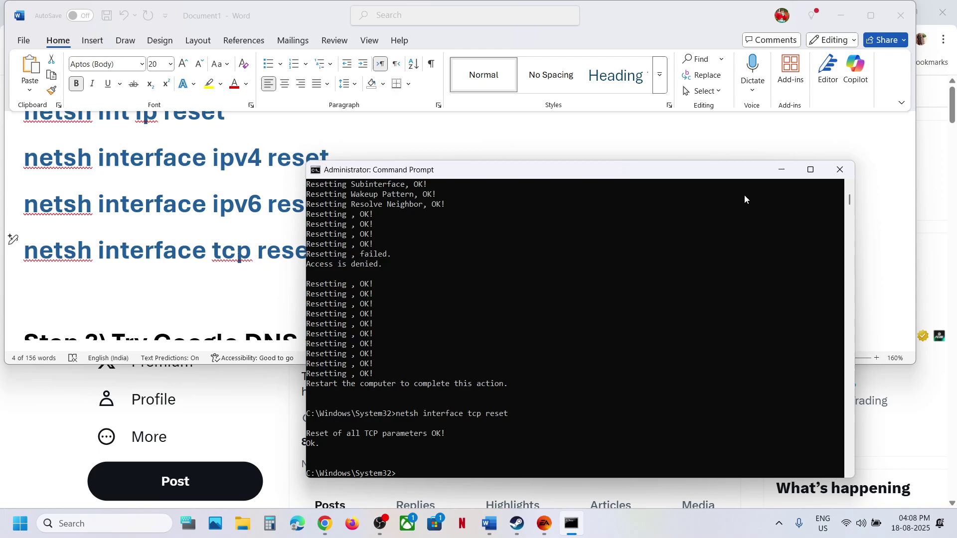
Step: Close Command Prompt, check the Start menu power options, and scroll the notes to Step 3 Google DNS
left_click(828, 175)
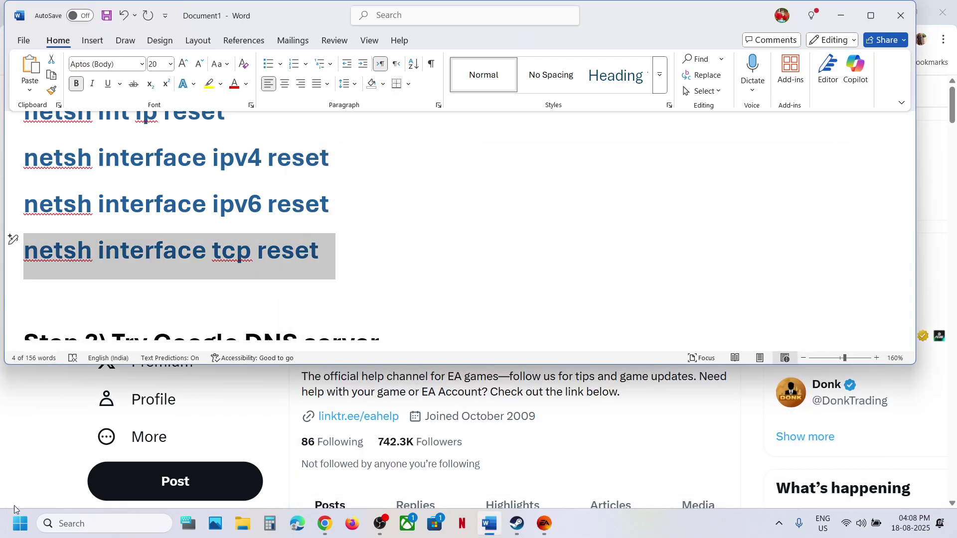
left_click(20, 523)
left_click(362, 481)
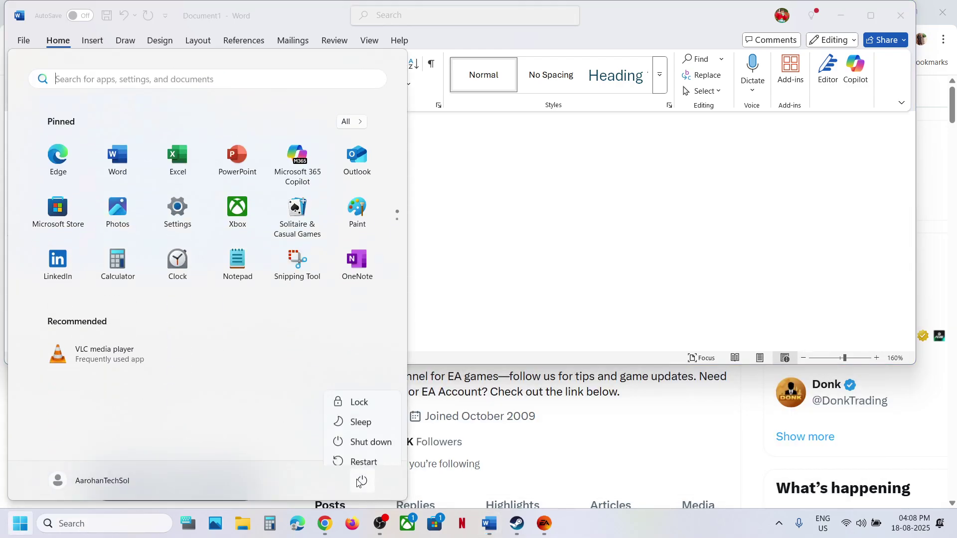
left_click(546, 231)
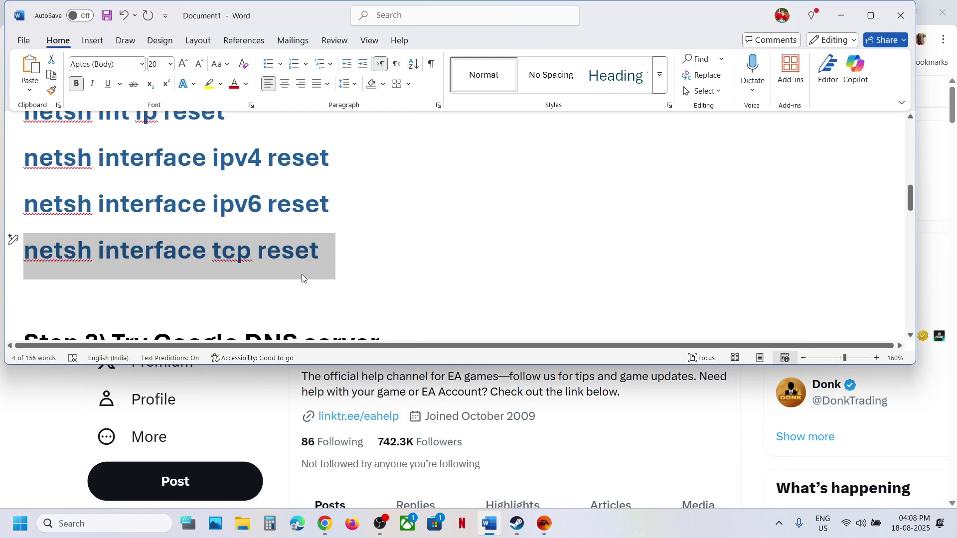
scroll(301, 274, "down", 3)
scroll(301, 274, "down", 1)
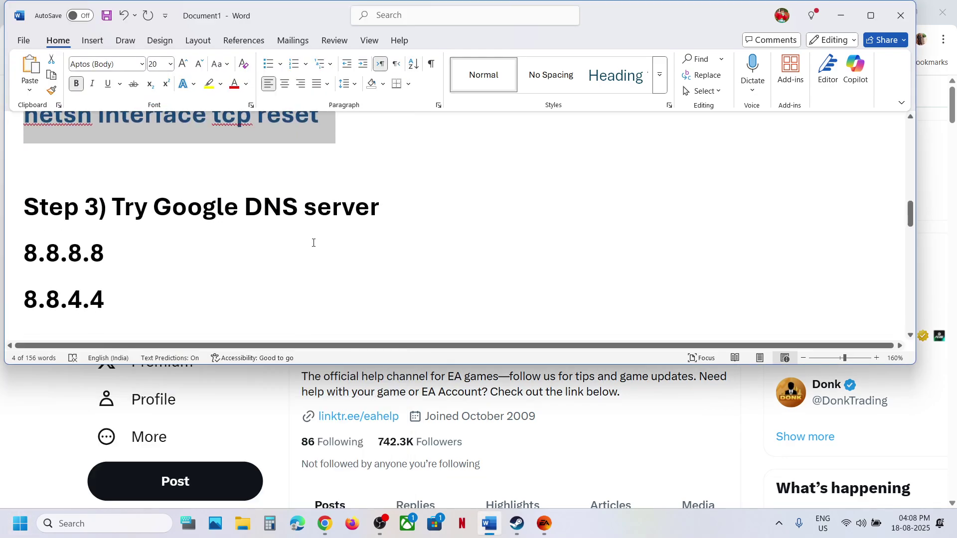
Step: Go through Network and Sharing Center to Wi-Fi Properties and open Internet Protocol Version 4 (TCP/IPv4) settings
left_click(89, 523)
type("control")
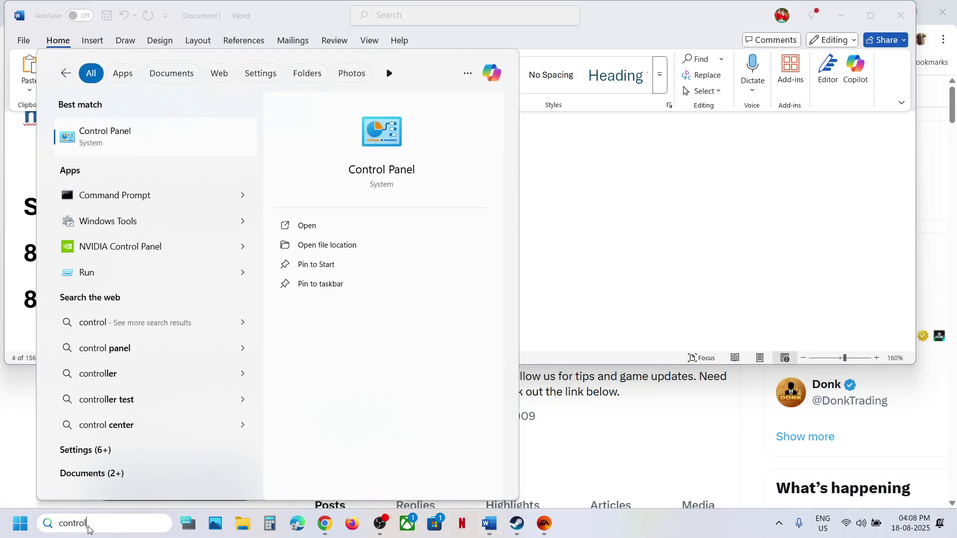
key("Return")
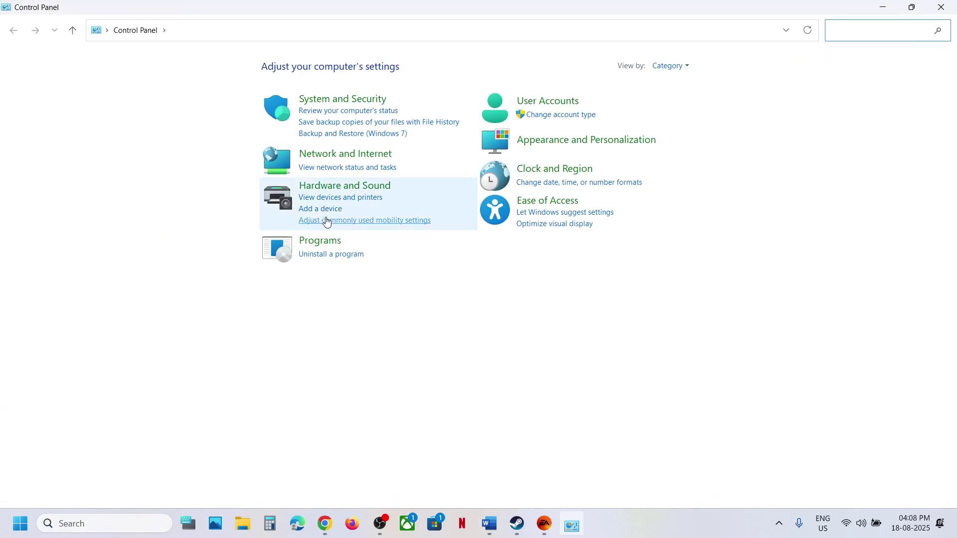
left_click(343, 154)
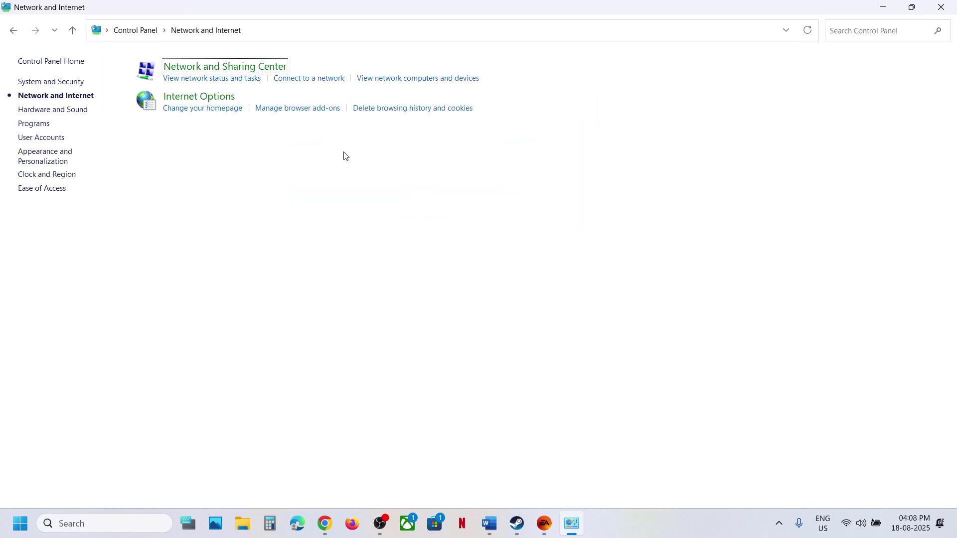
left_click(196, 67)
left_click(431, 112)
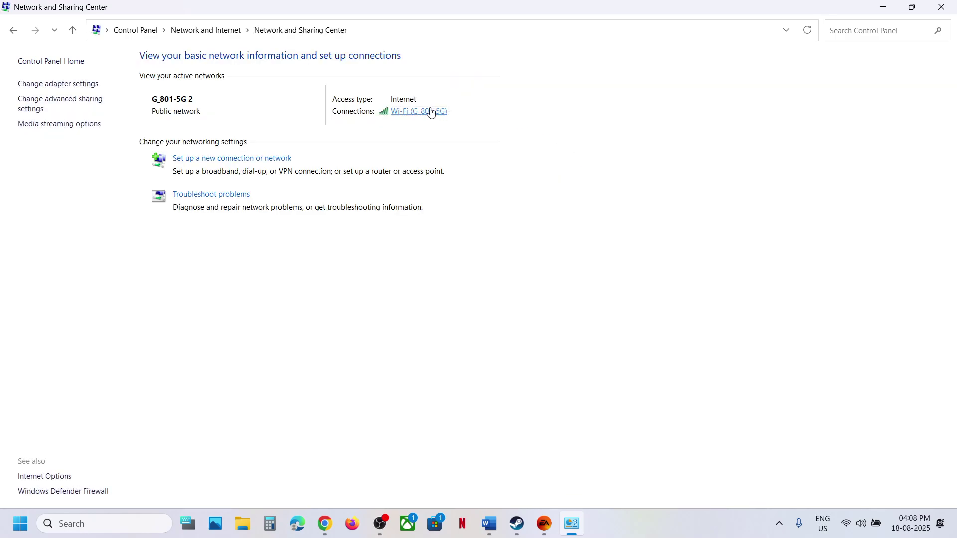
left_click_drag(428, 144, 339, 109)
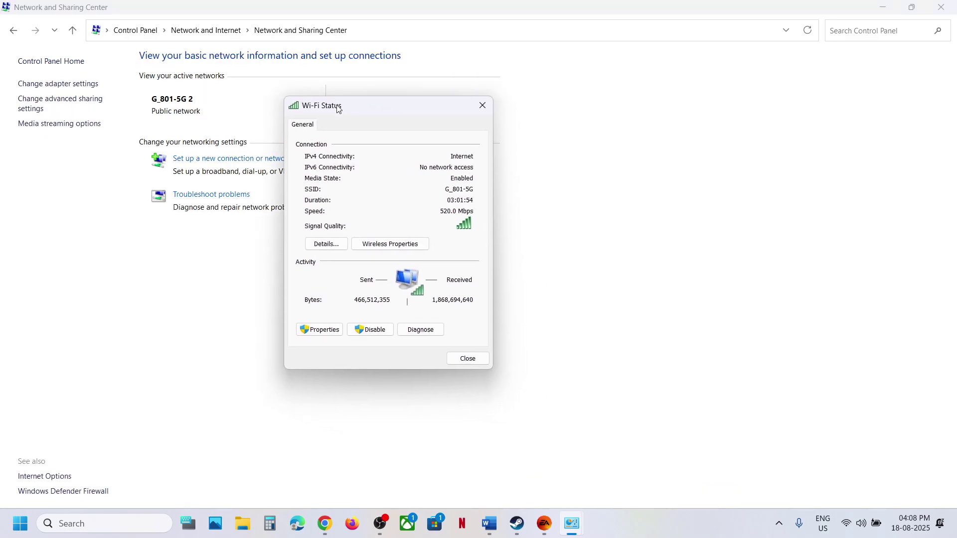
left_click(320, 330)
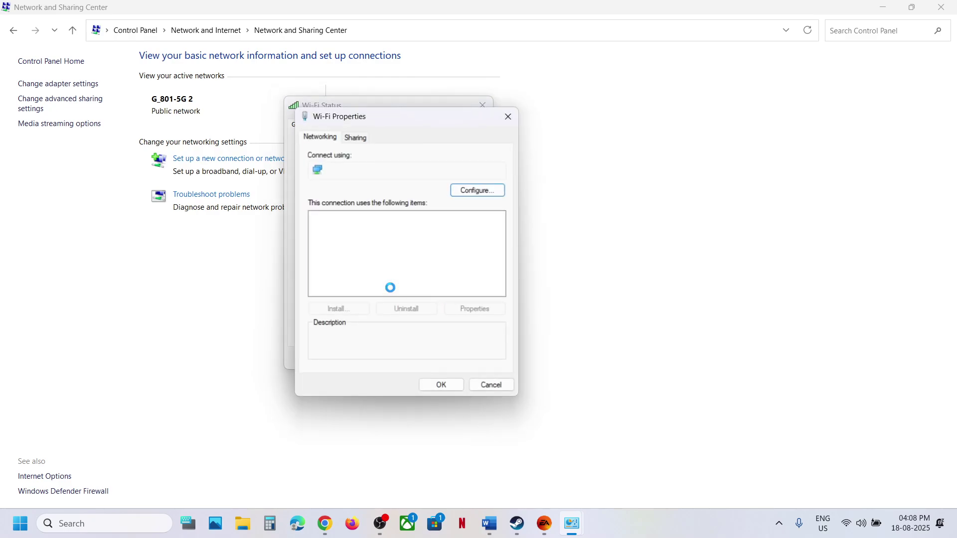
scroll(367, 273, "down", 1)
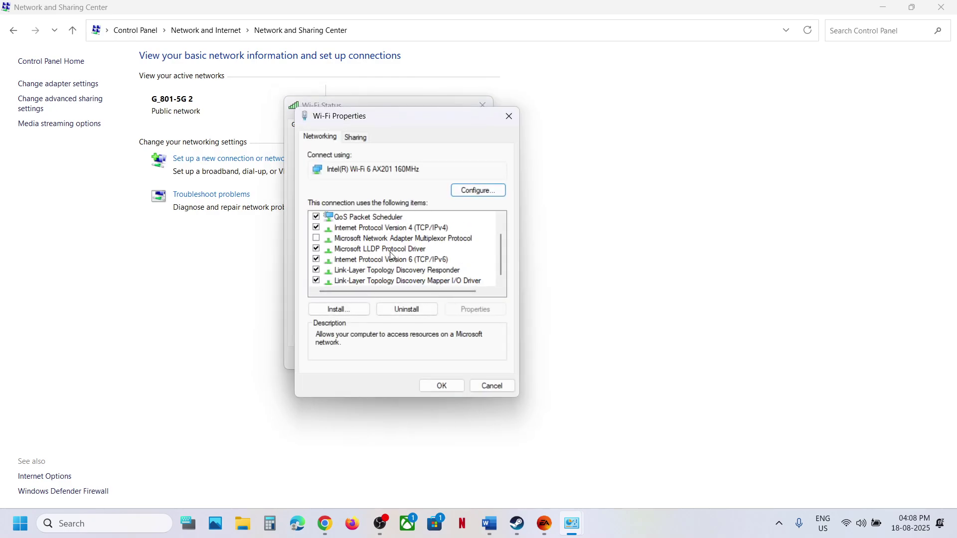
scroll(392, 256, "up", 1)
left_click(376, 250)
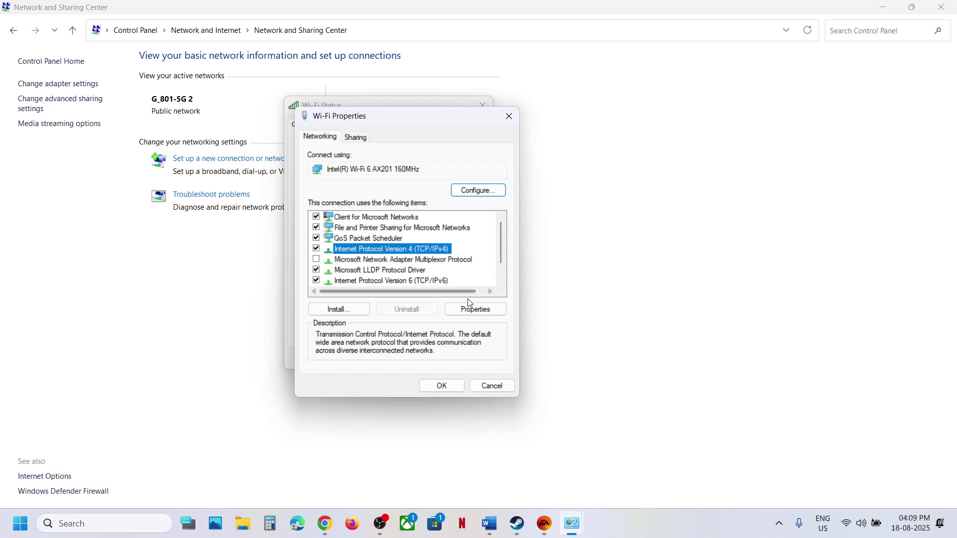
left_click(473, 309)
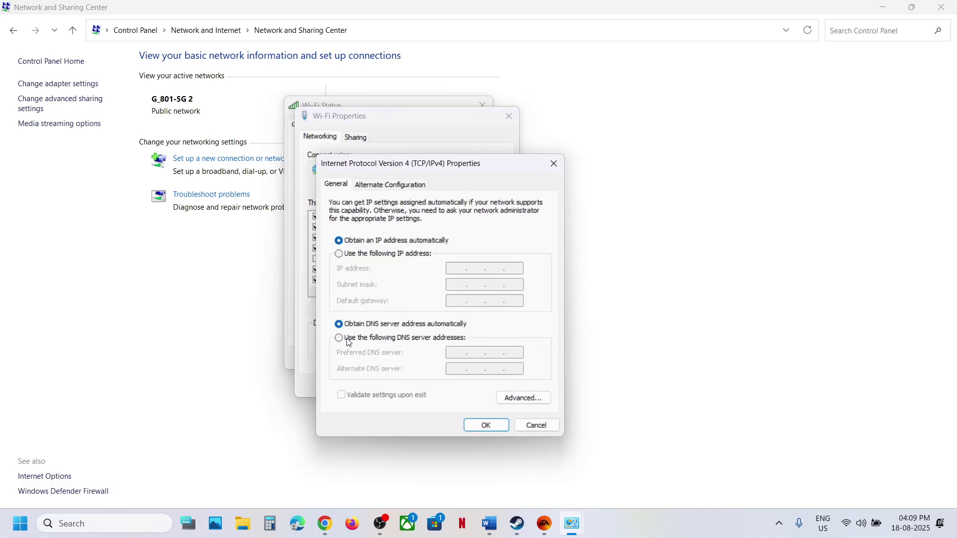
Step: Set Wi-Fi IPv4 DNS servers to 8.8.8.8 and 8.8.4.4, save, close the dialogs, and return to Word
left_click(340, 339)
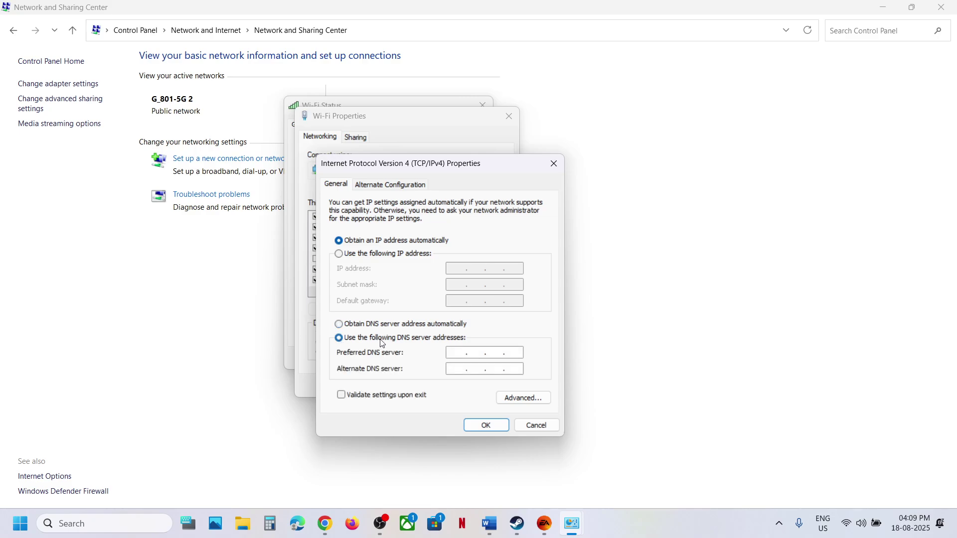
left_click(462, 356)
left_click(486, 425)
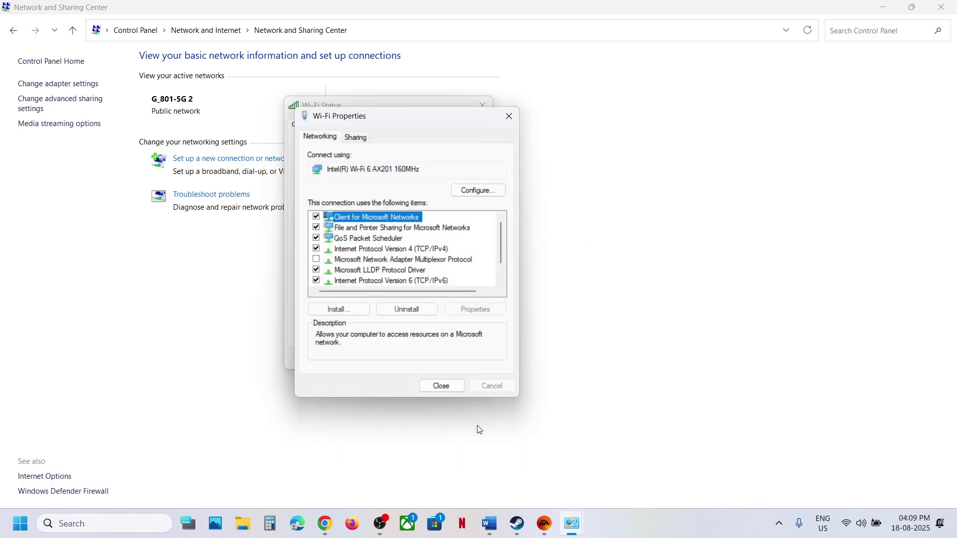
left_click(454, 389)
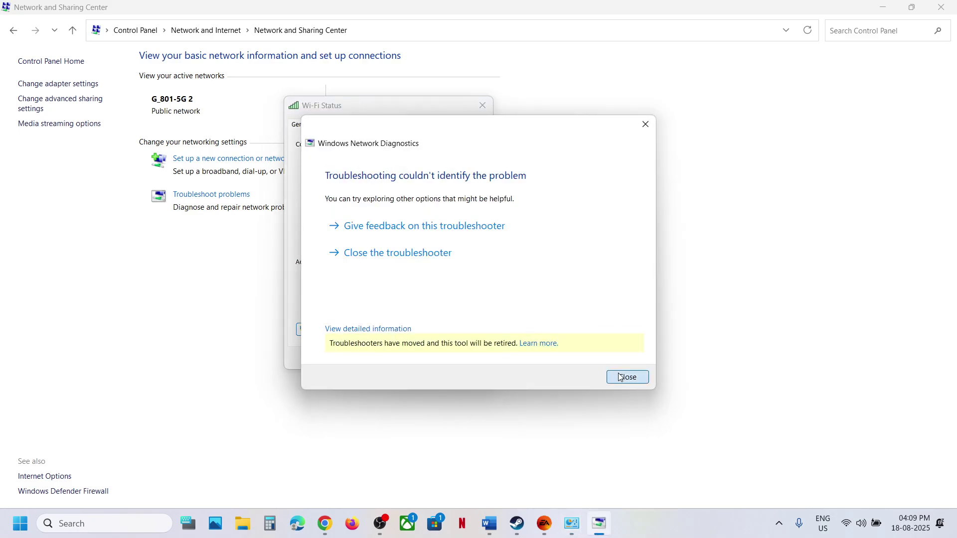
left_click(627, 376)
left_click(488, 531)
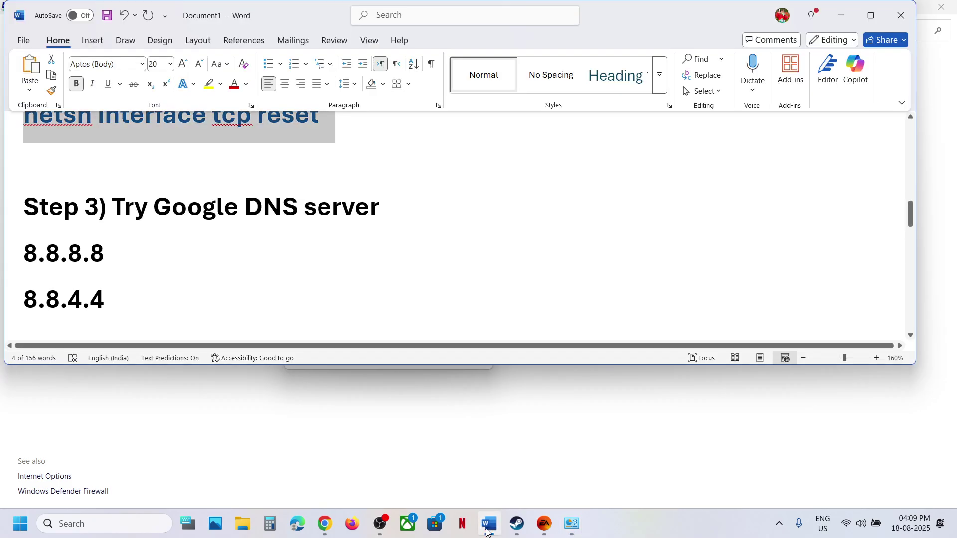
Step: Read Step 4's note to uncheck IPv6 until done playing, then minimise Word
scroll(256, 244, "down", 3)
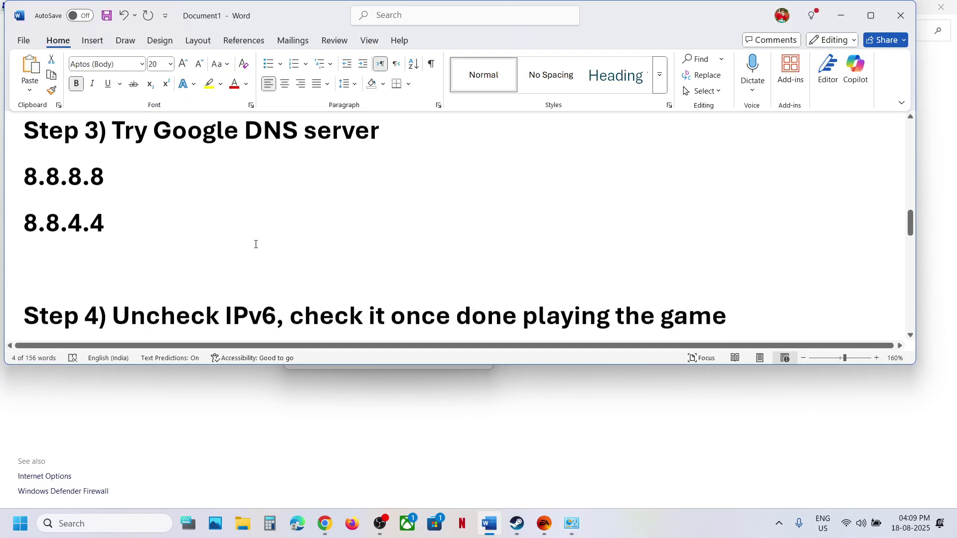
left_click_drag(114, 262, 333, 263)
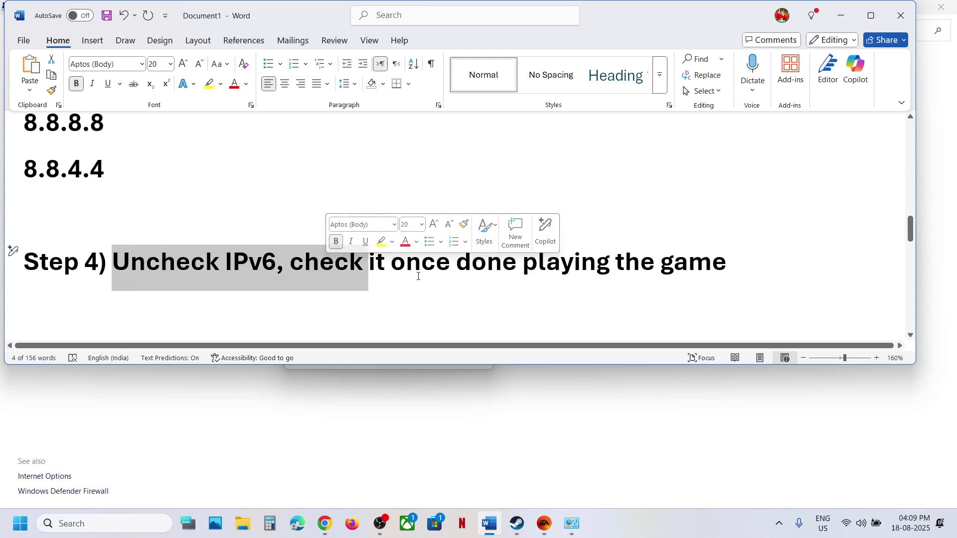
left_click(417, 269)
left_click_drag(395, 263, 674, 268)
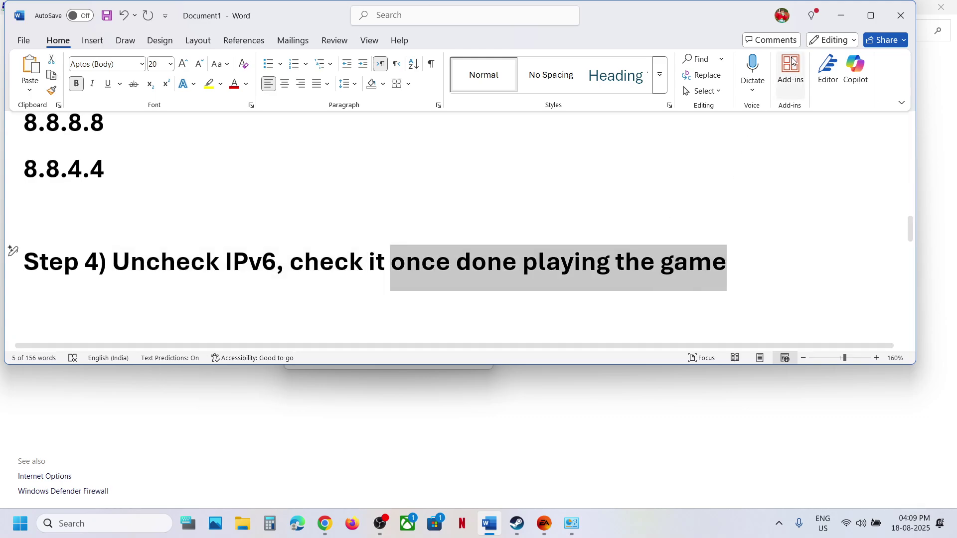
left_click(840, 16)
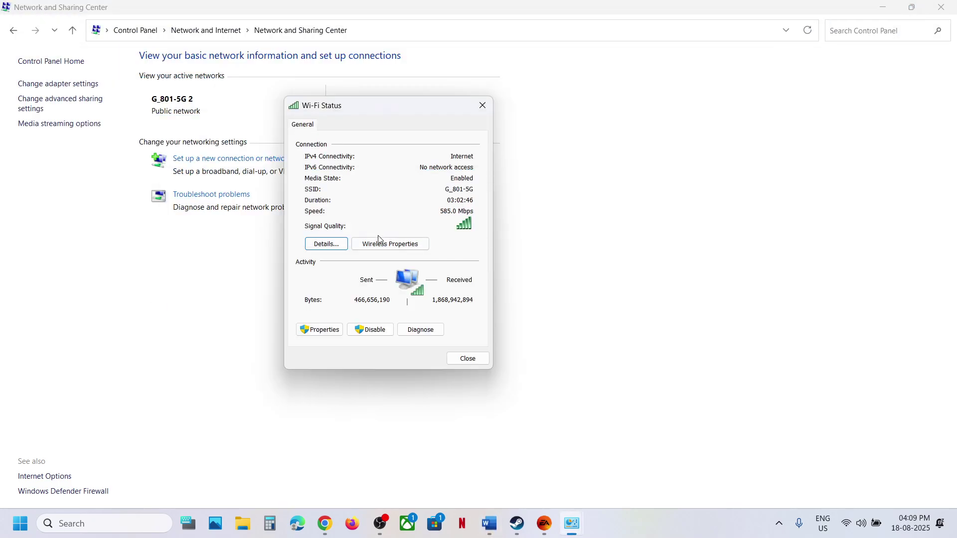
Step: Untick Internet Protocol Version 6 in the Wi-Fi adapter properties and apply
left_click(329, 331)
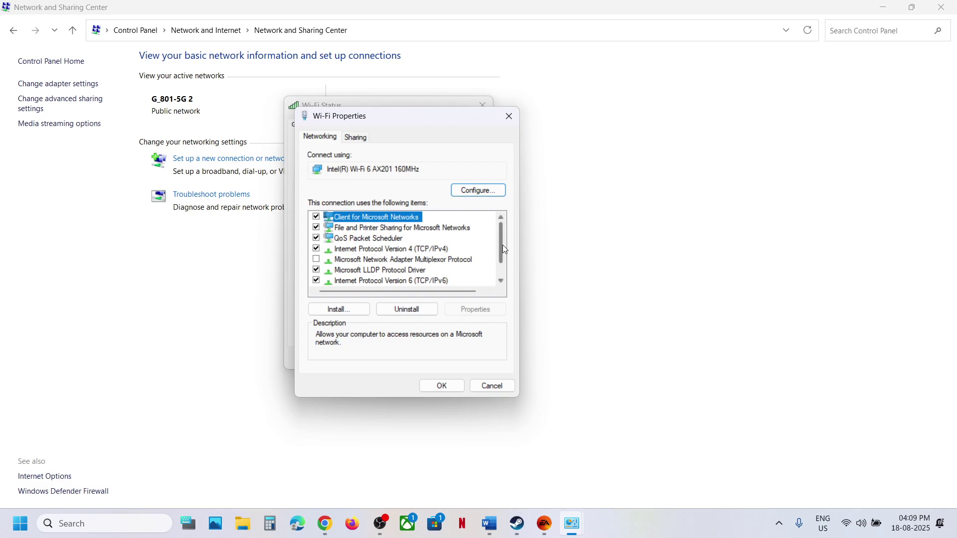
left_click_drag(502, 244, 502, 255)
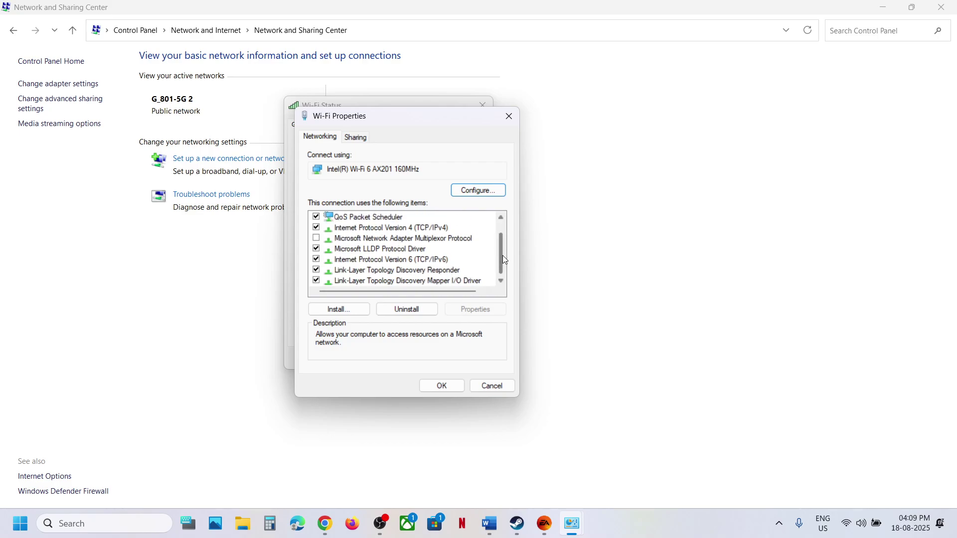
left_click(383, 260)
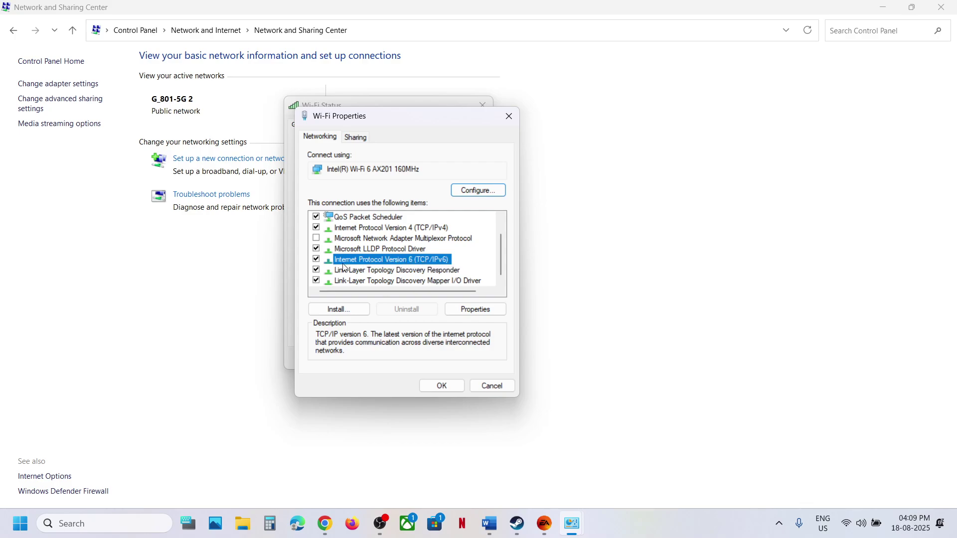
left_click(316, 259)
left_click(441, 385)
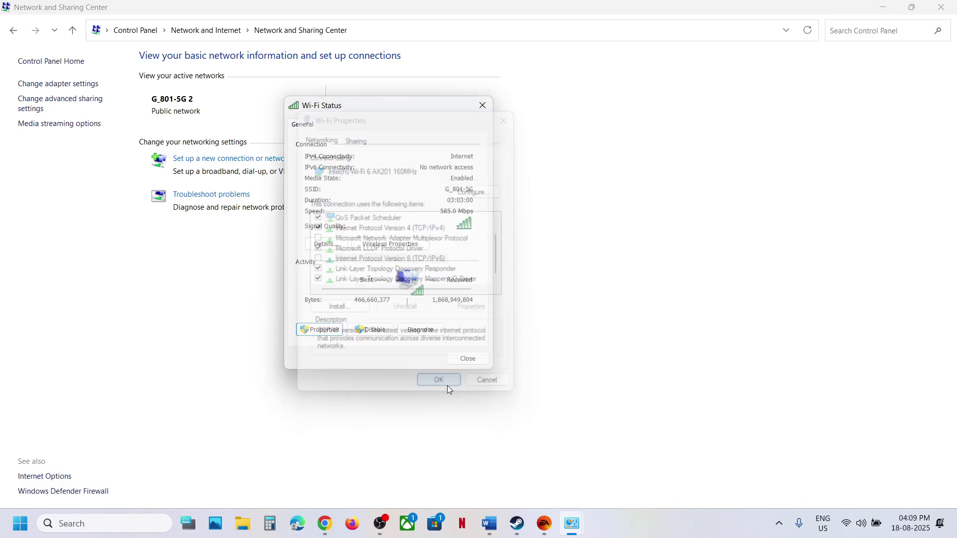
Step: Re-tick IPv6 on the Wi-Fi adapter, close Wi-Fi Status, and return to the Word notes
left_click(319, 330)
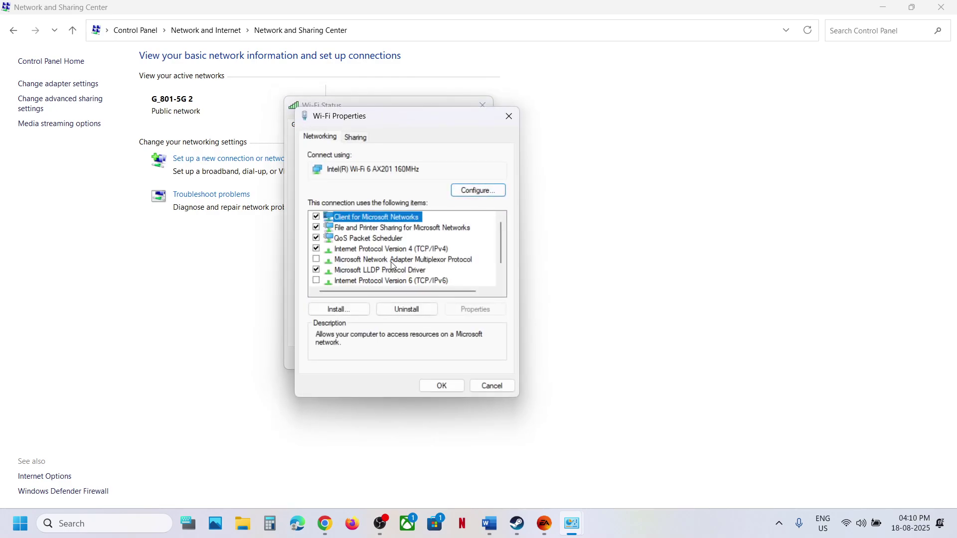
left_click(316, 281)
left_click(439, 386)
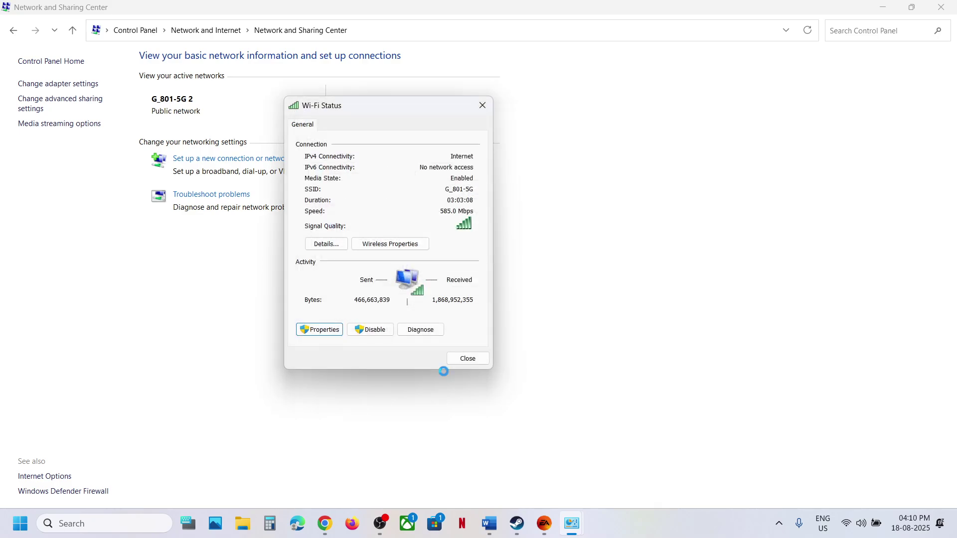
left_click(459, 359)
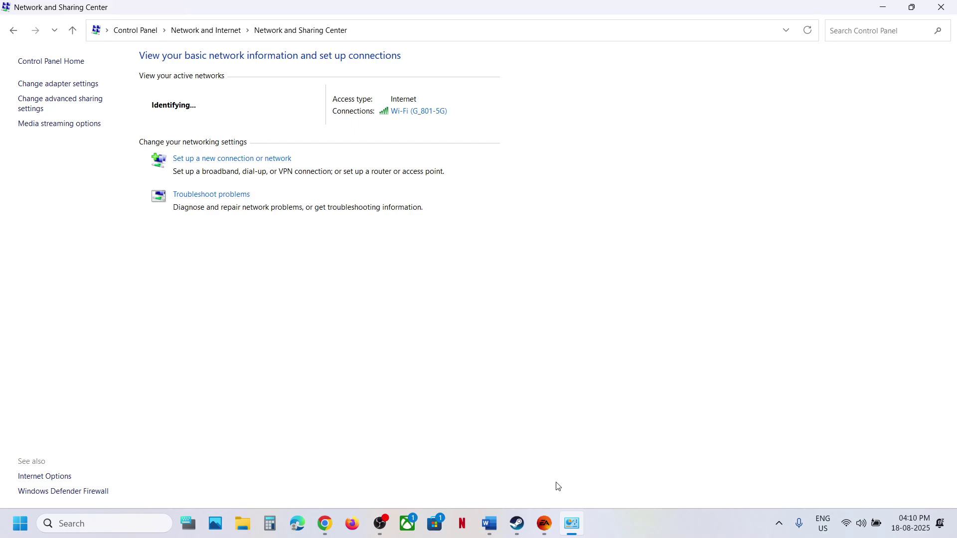
left_click(490, 523)
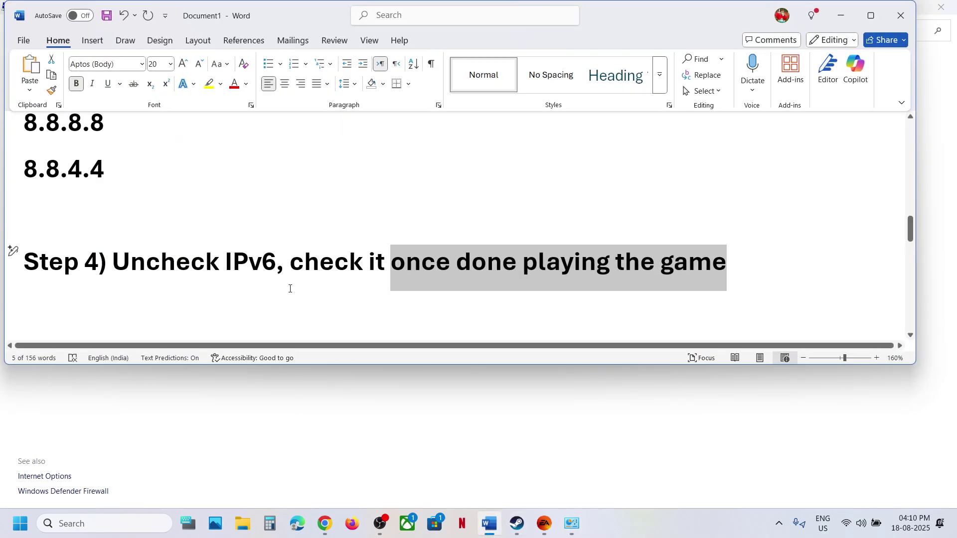
Step: Highlight 'Use VPN' and 'Off VPN' in Step 5, then scroll on to Step 6
scroll(290, 288, "down", 3)
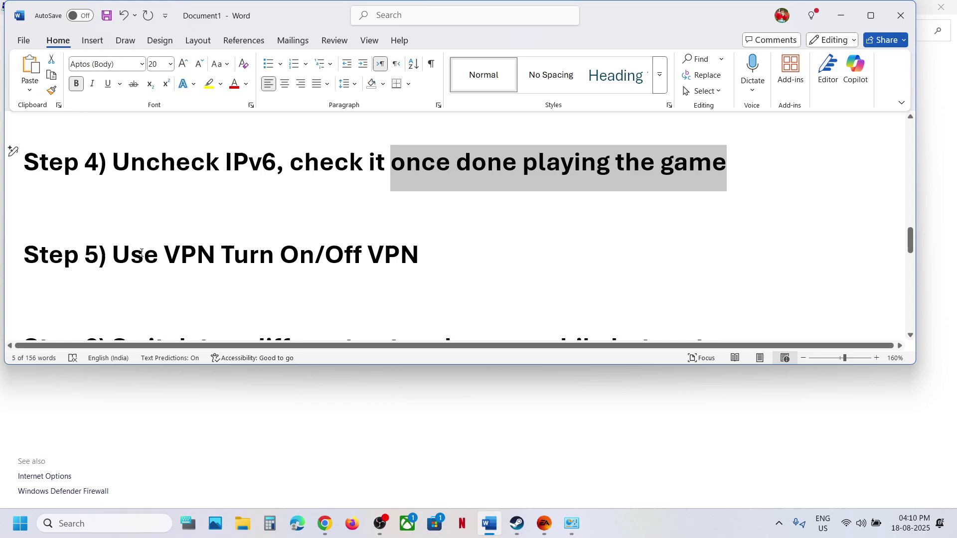
left_click_drag(141, 252, 196, 255)
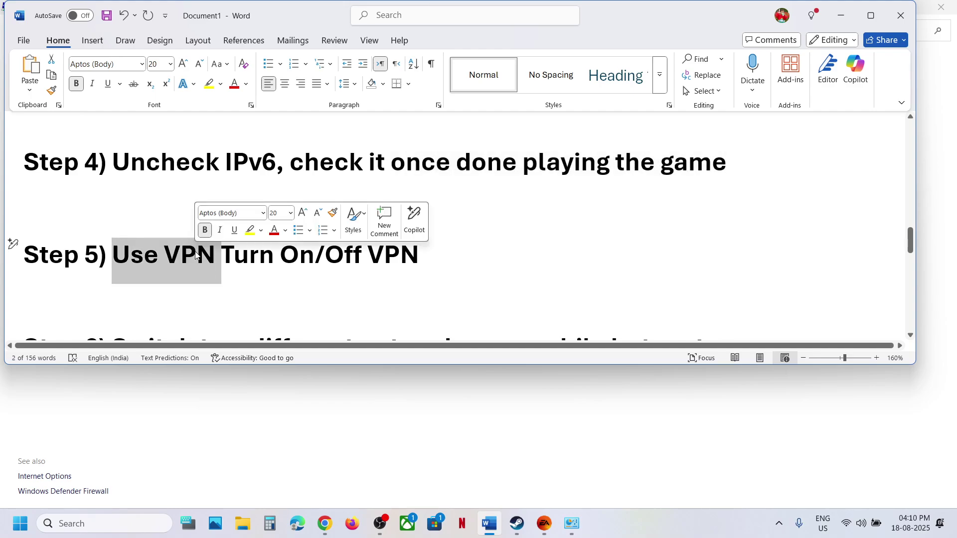
left_click(245, 257)
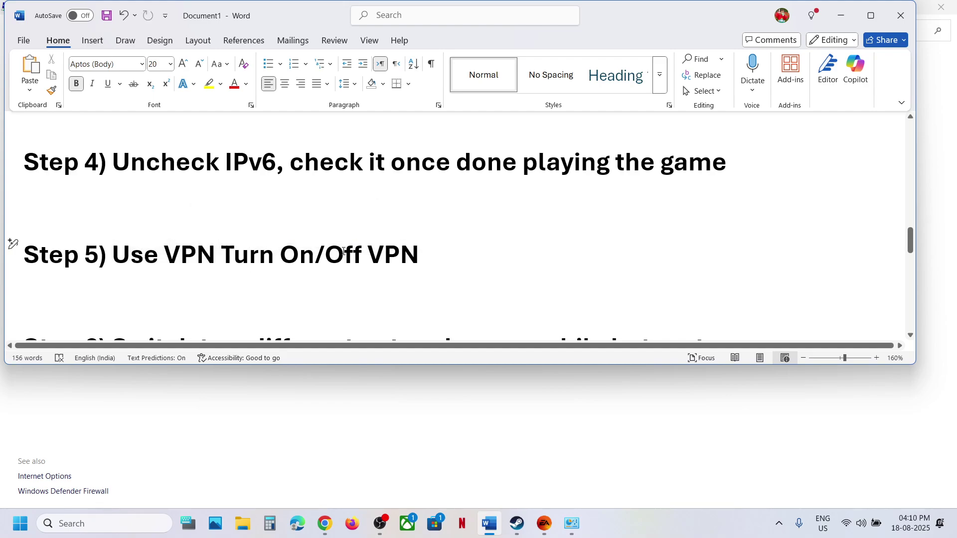
left_click_drag(343, 252, 419, 256)
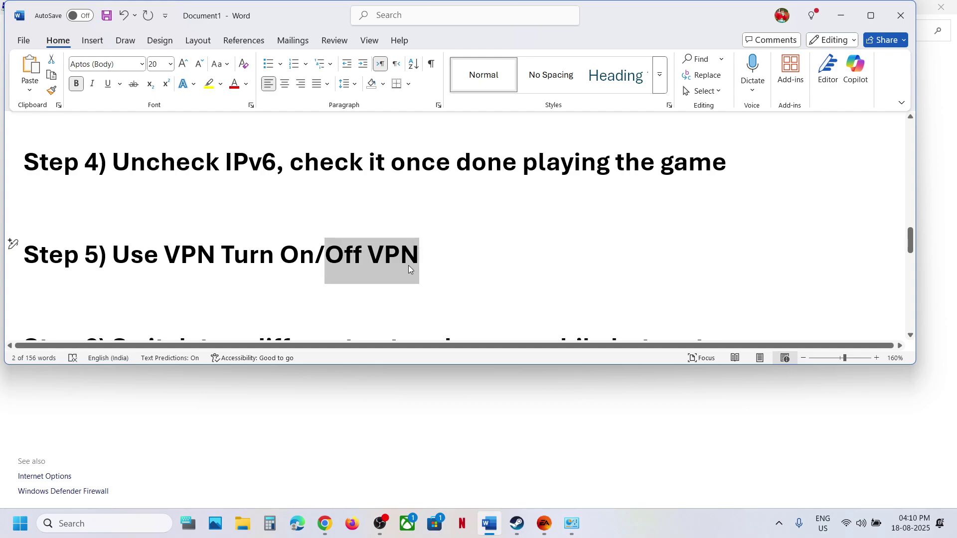
left_click(280, 267)
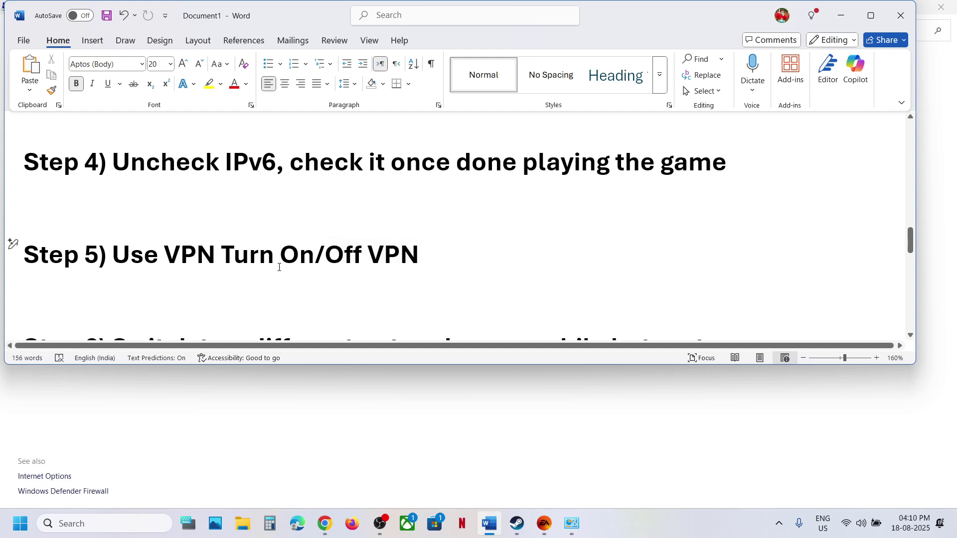
scroll(280, 267, "down", 2)
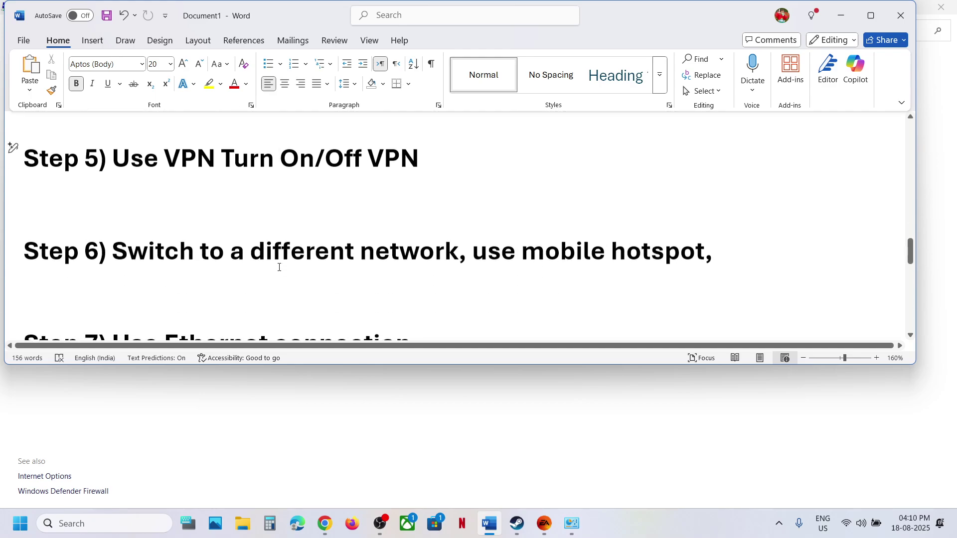
Step: Connect Wi-Fi to the G_801-4G network from the Quick Settings network list
left_click_drag(119, 265, 448, 267)
left_click(847, 524)
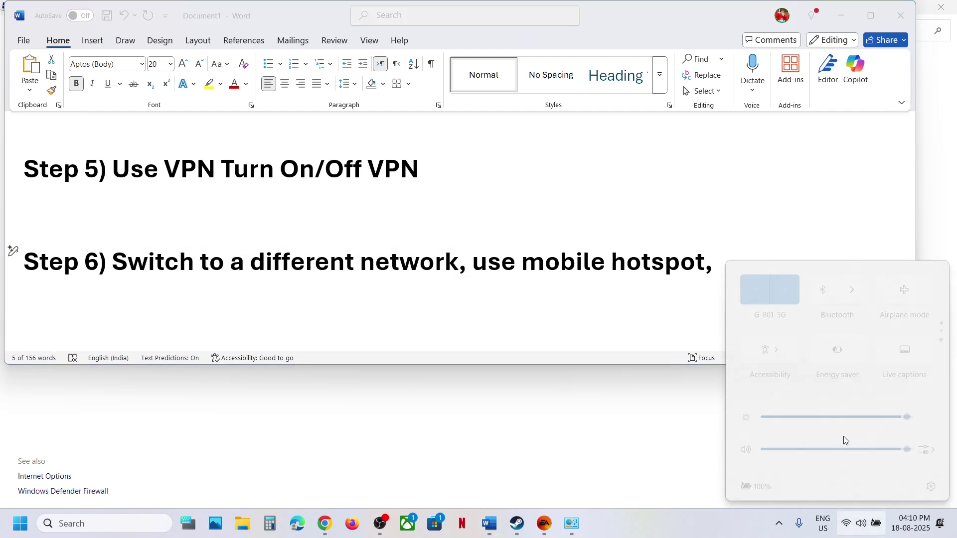
left_click(784, 288)
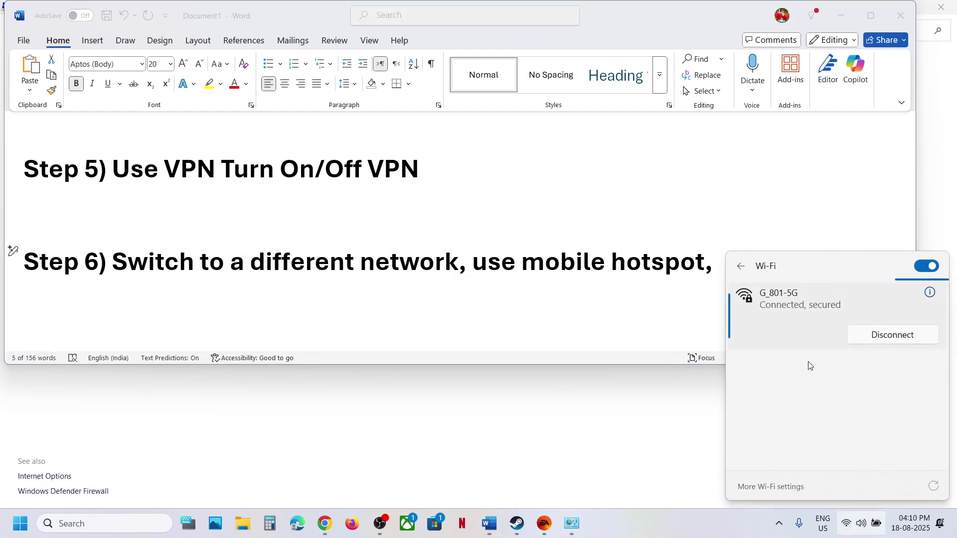
left_click(796, 371)
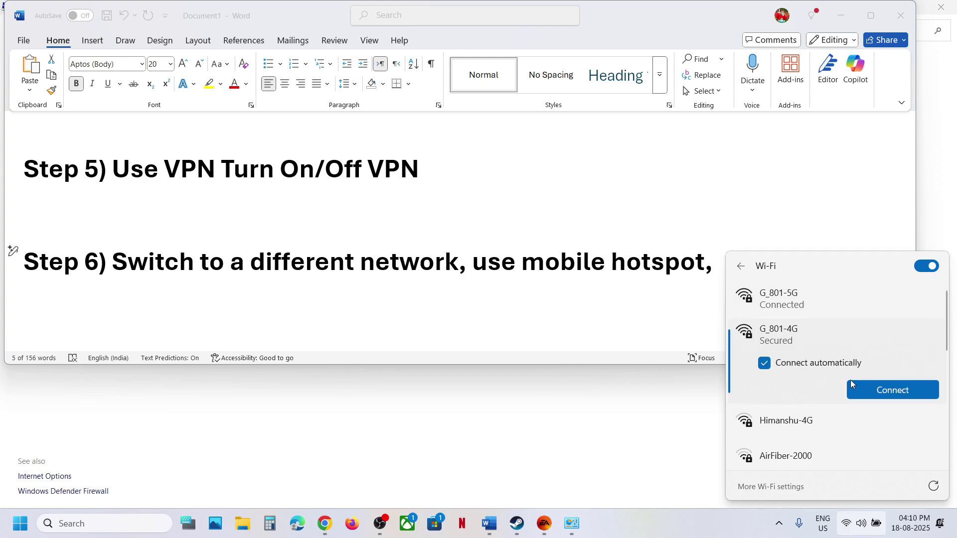
left_click(865, 388)
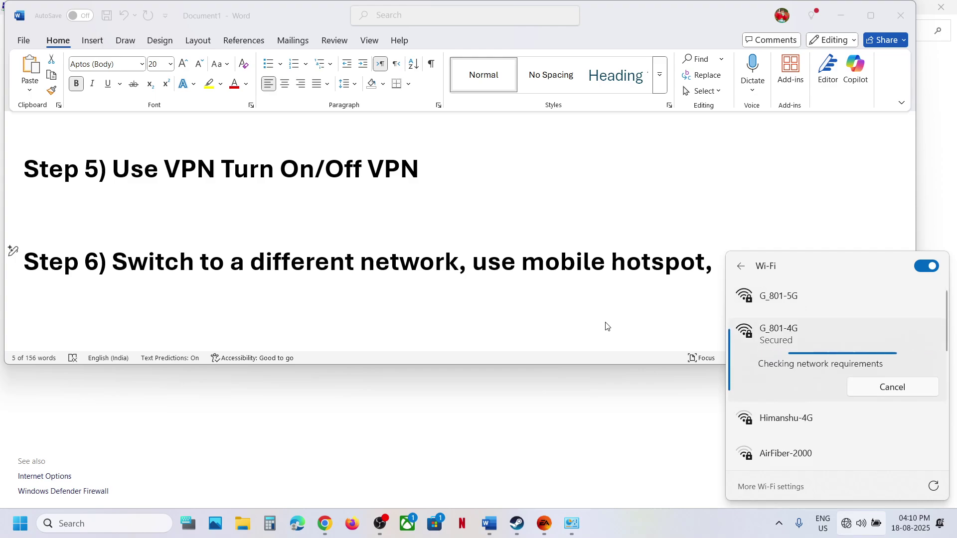
left_click(507, 274)
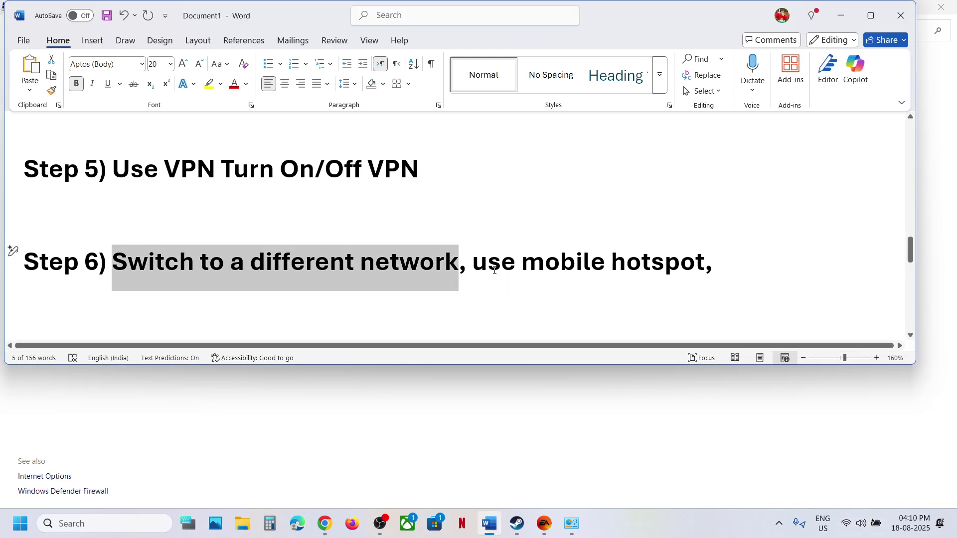
Step: Note Step 6's mobile hotspot tip and reopen the Wi-Fi list to confirm G_801-4G is connected
left_click_drag(473, 261, 636, 275)
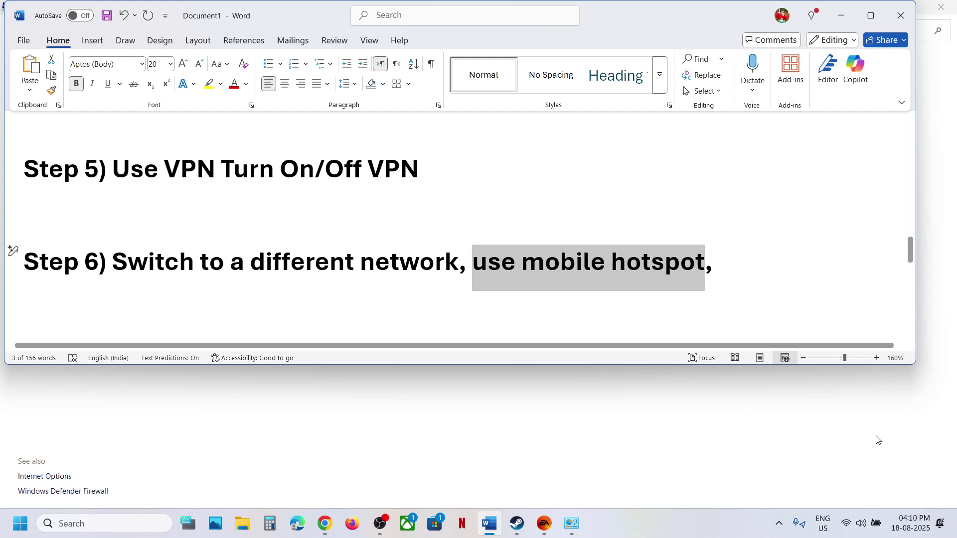
left_click(849, 523)
left_click(783, 290)
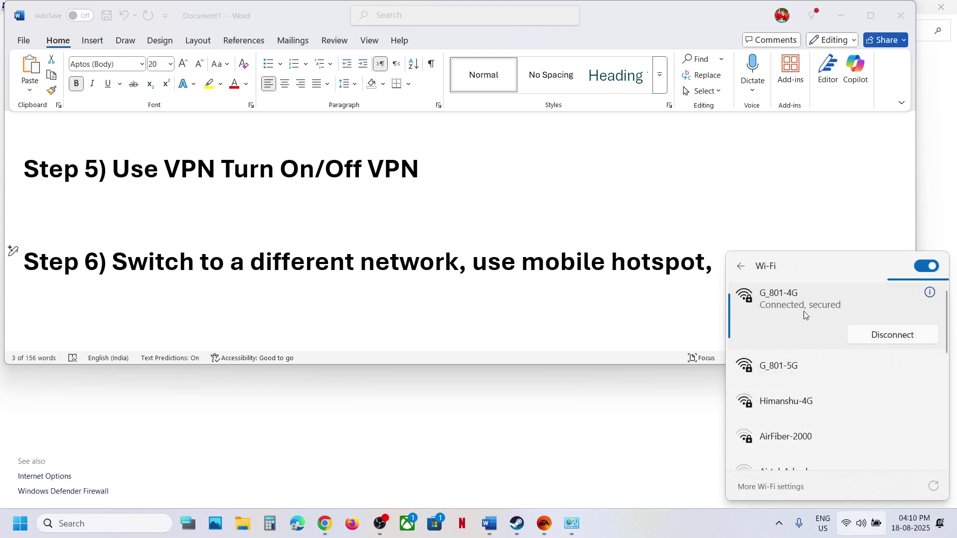
left_click(582, 293)
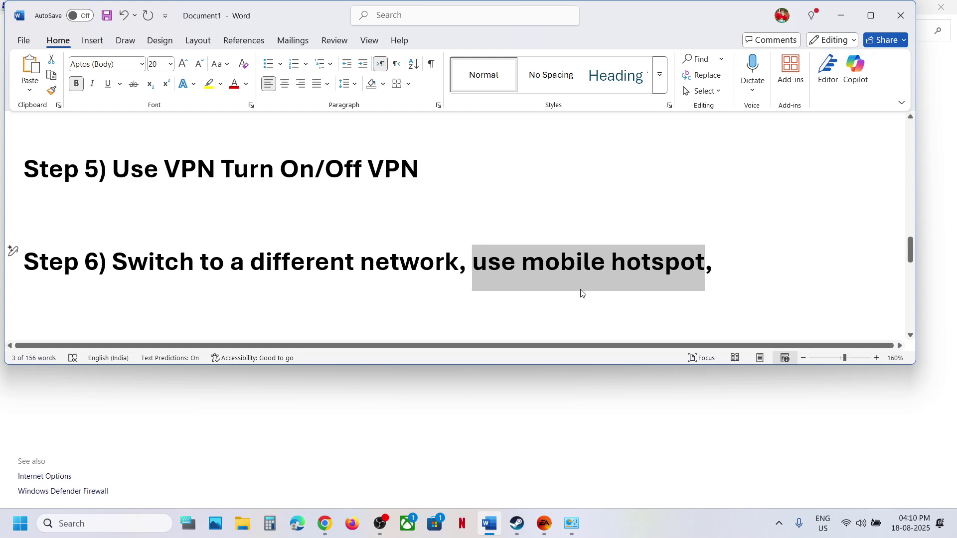
Step: Highlight Step 7 'Use Ethernet connection' and the Step 8 antivirus-allow instruction in the Word notes
scroll(263, 247, "down", 2)
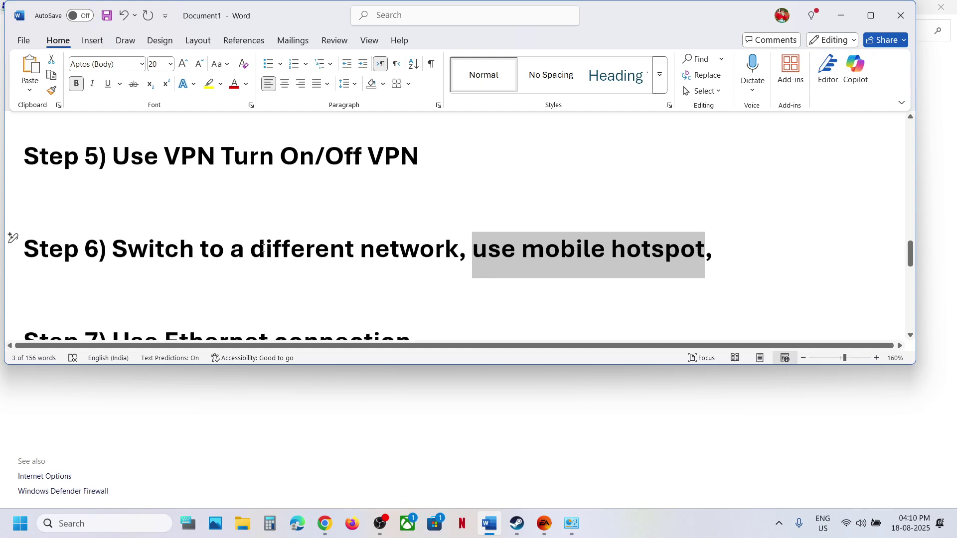
left_click_drag(166, 262, 399, 271)
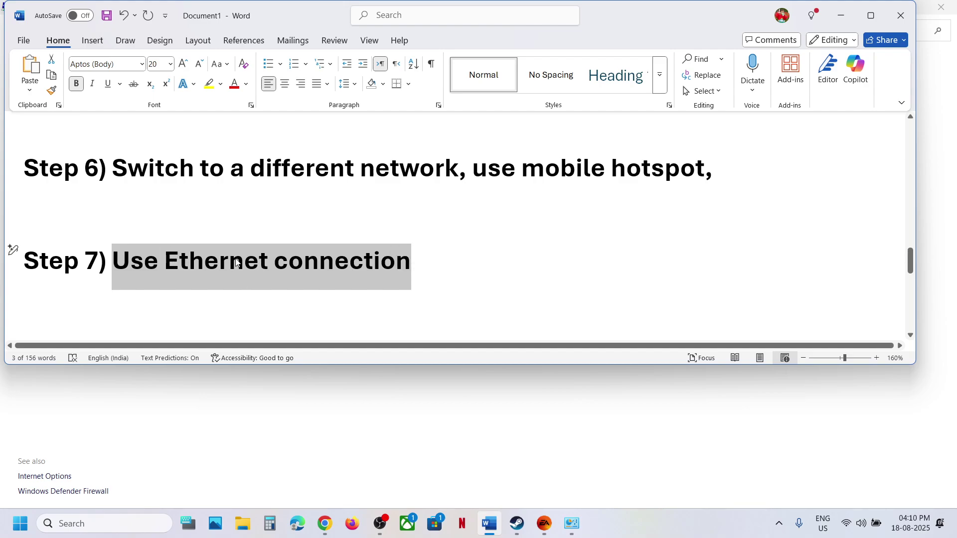
scroll(236, 263, "down", 2)
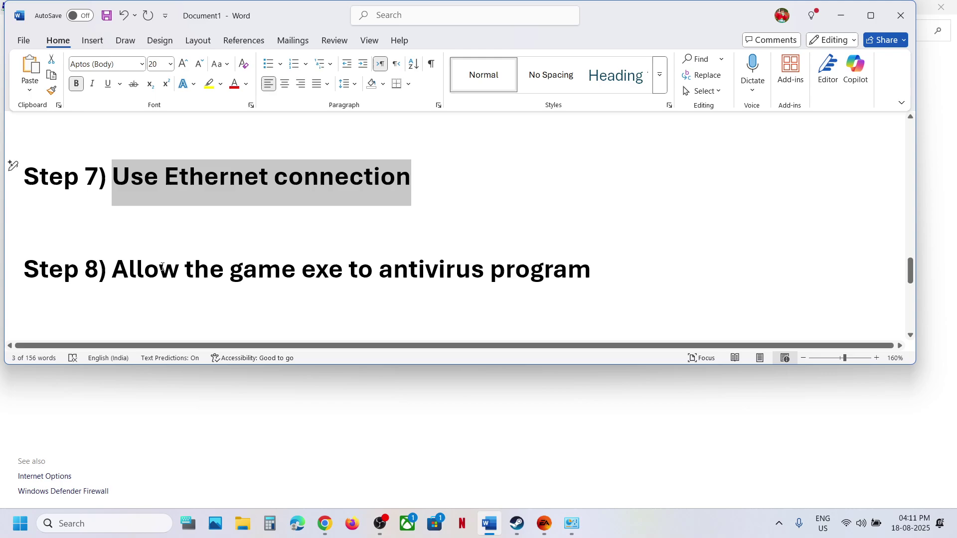
left_click_drag(127, 271, 529, 290)
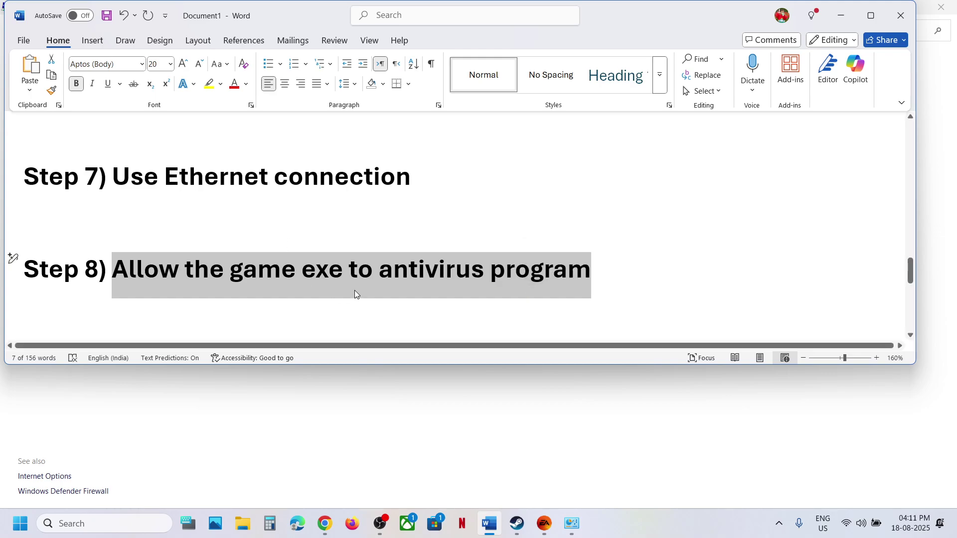
Step: Navigate Privacy & security, Windows Security and ransomware protection to the Controlled folder access allowed-apps list
key("super+i")
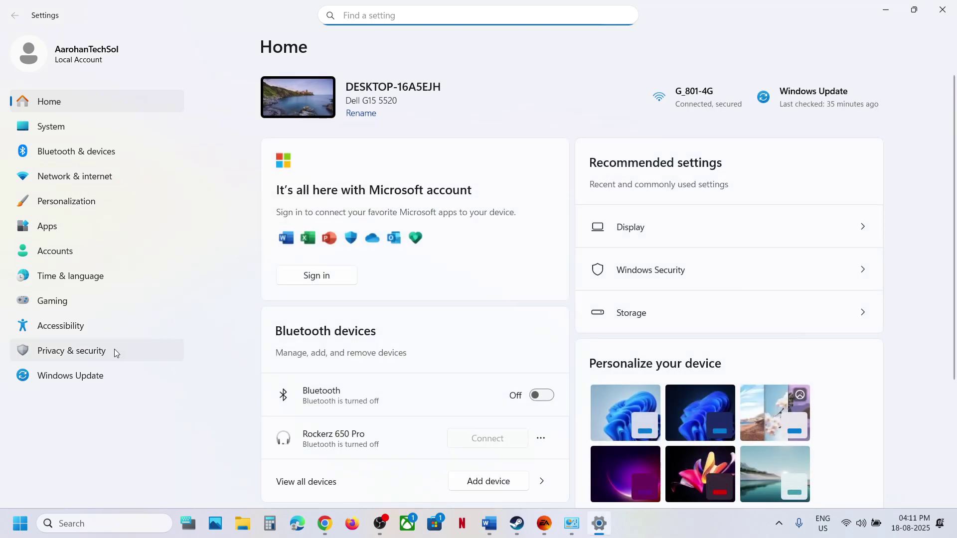
left_click(115, 353)
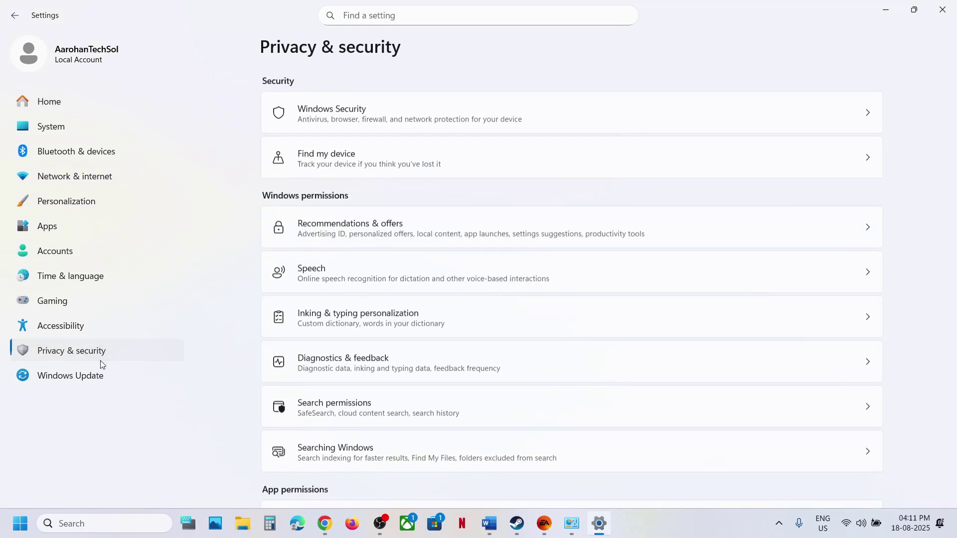
left_click(346, 121)
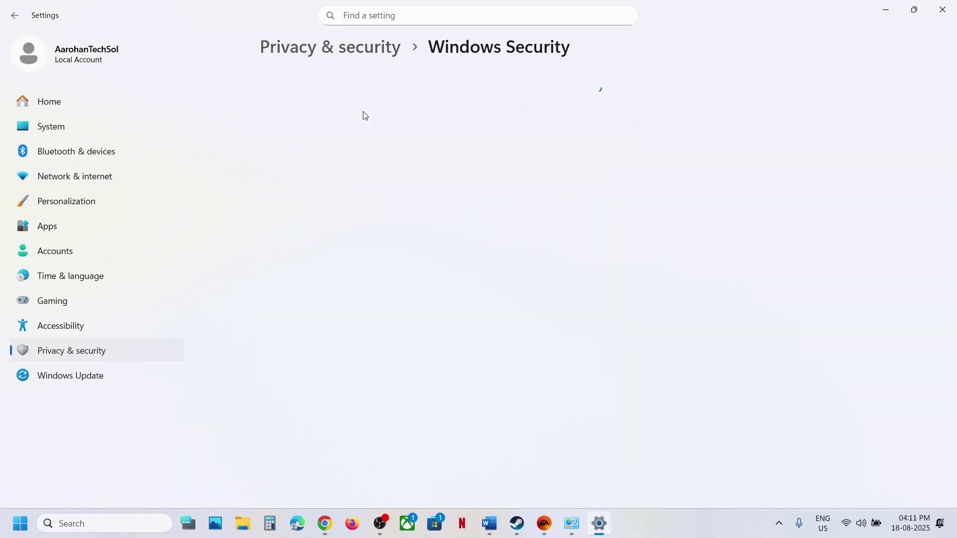
left_click(369, 179)
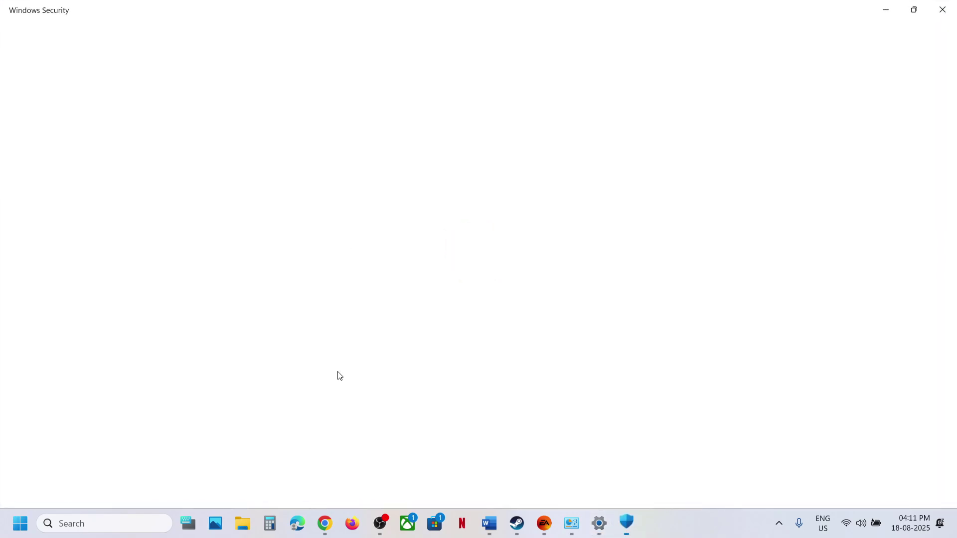
scroll(329, 442, "down", 3)
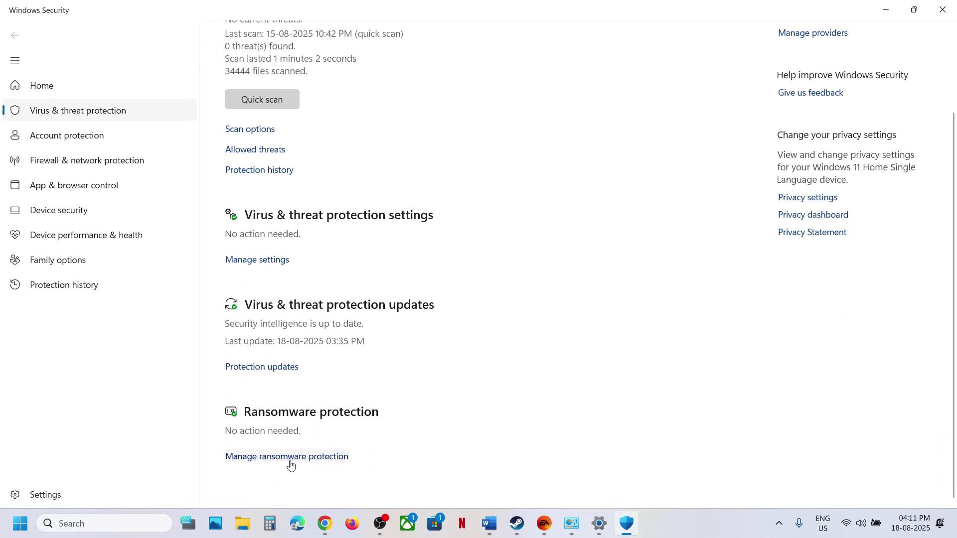
left_click(292, 456)
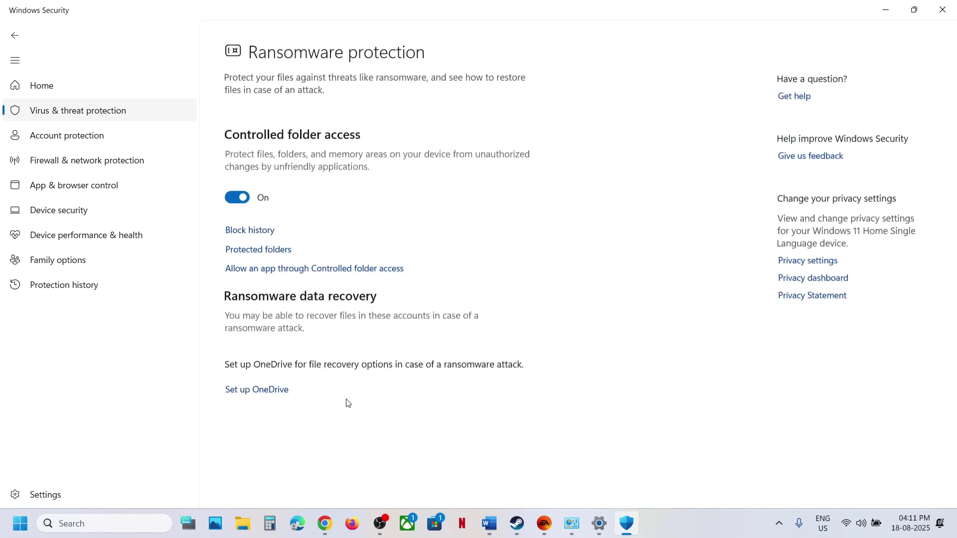
left_click(280, 264)
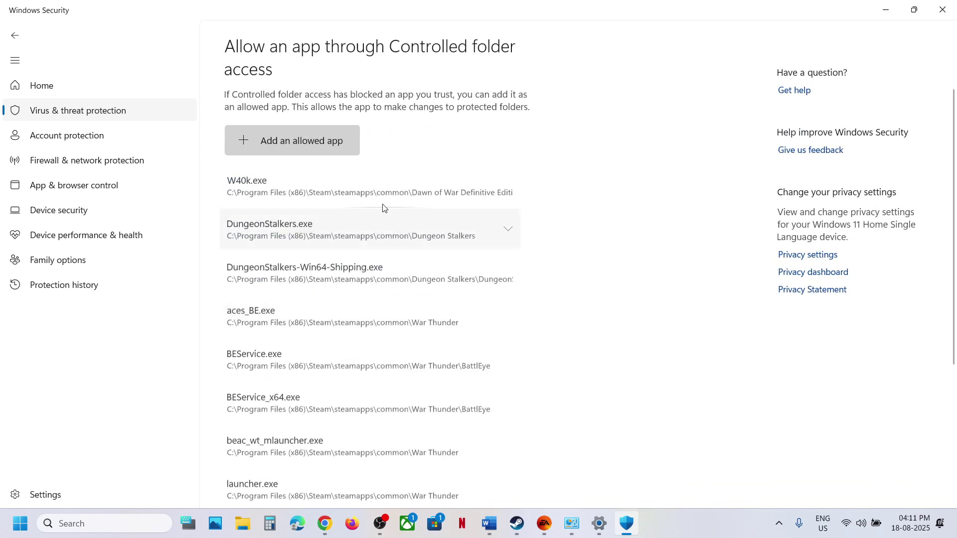
Step: Add Madden26 and EAAntiCheat.GameServiceLauncher as allowed apps through Controlled folder access
left_click(305, 152)
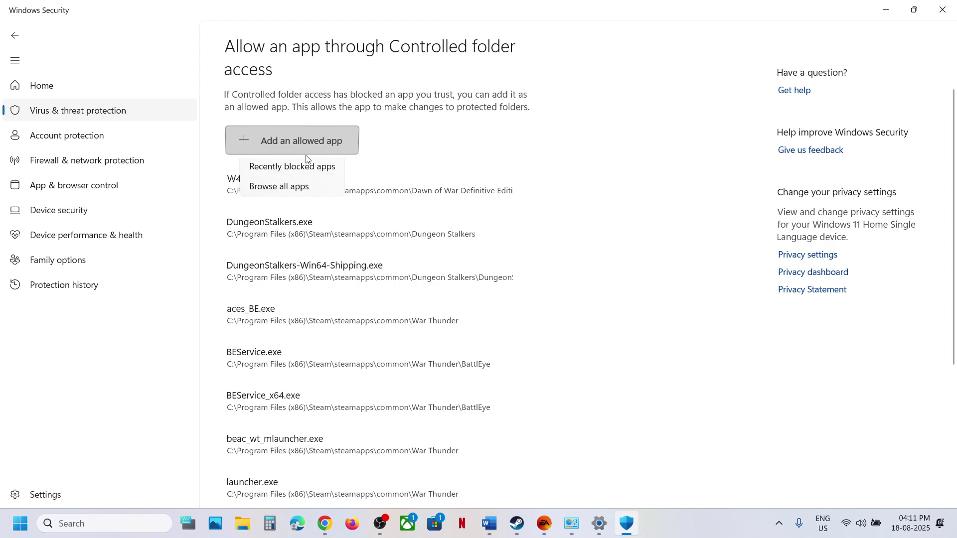
left_click(305, 185)
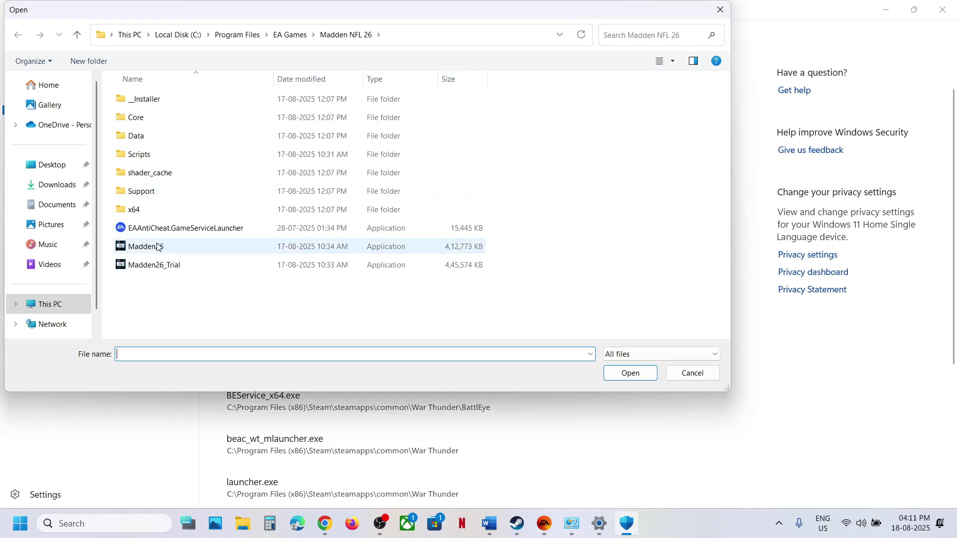
left_click(158, 248)
left_click(628, 374)
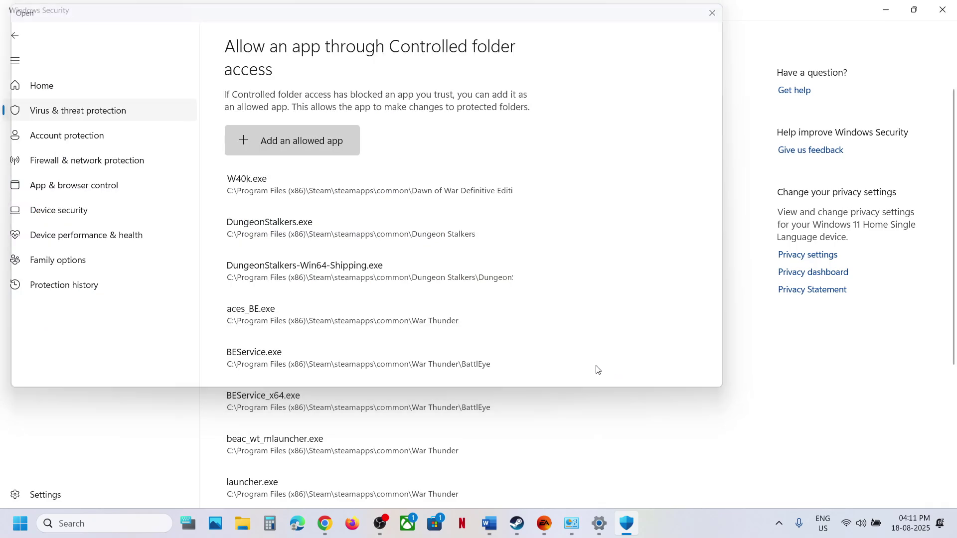
left_click(249, 145)
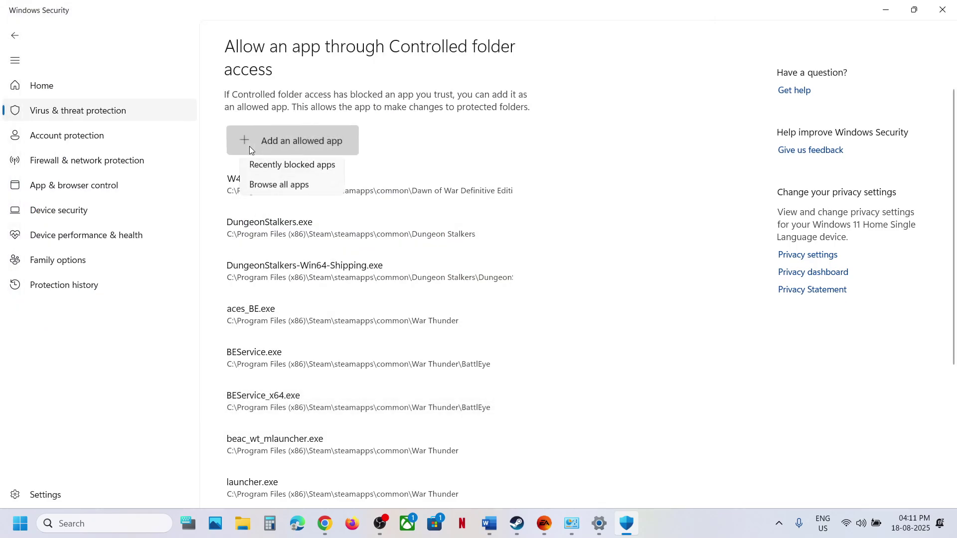
left_click(295, 186)
left_click(172, 230)
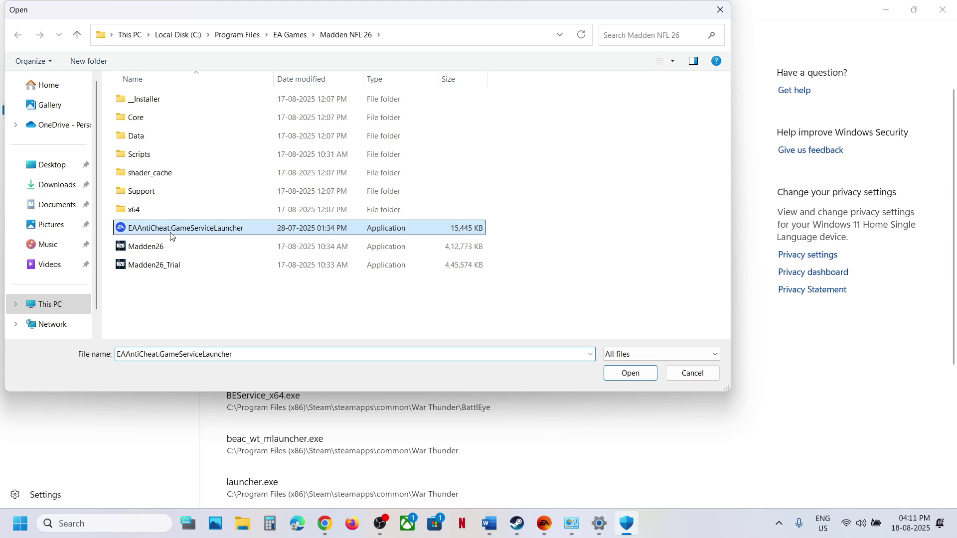
left_click(629, 373)
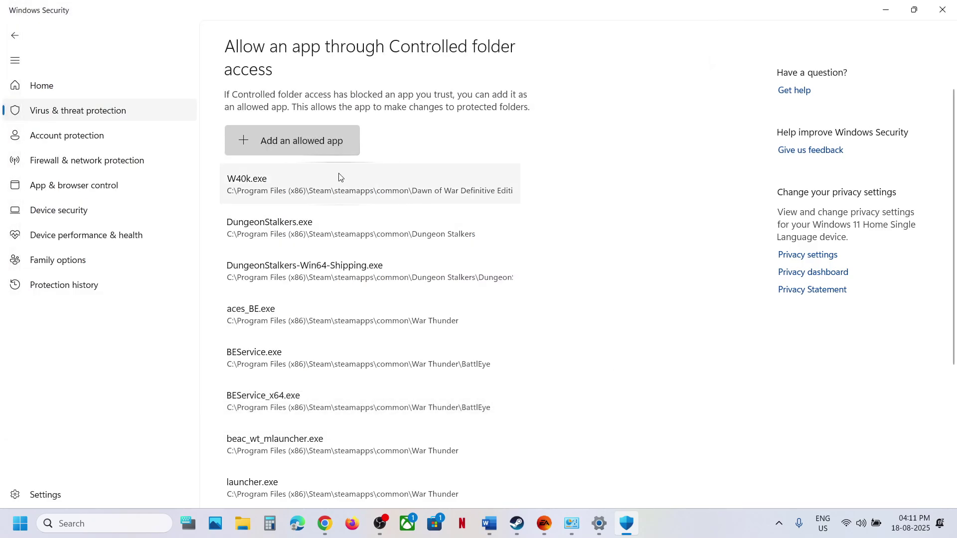
Step: Allow Madden26_Trial and the anti-cheat installer from the _Installer\EAAntiCheat folder
left_click(305, 149)
left_click(294, 190)
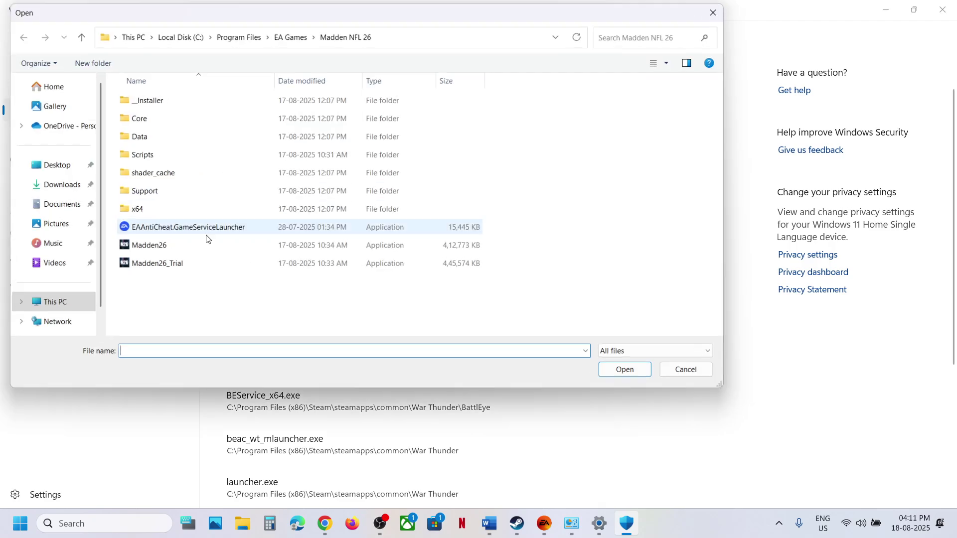
left_click(157, 265)
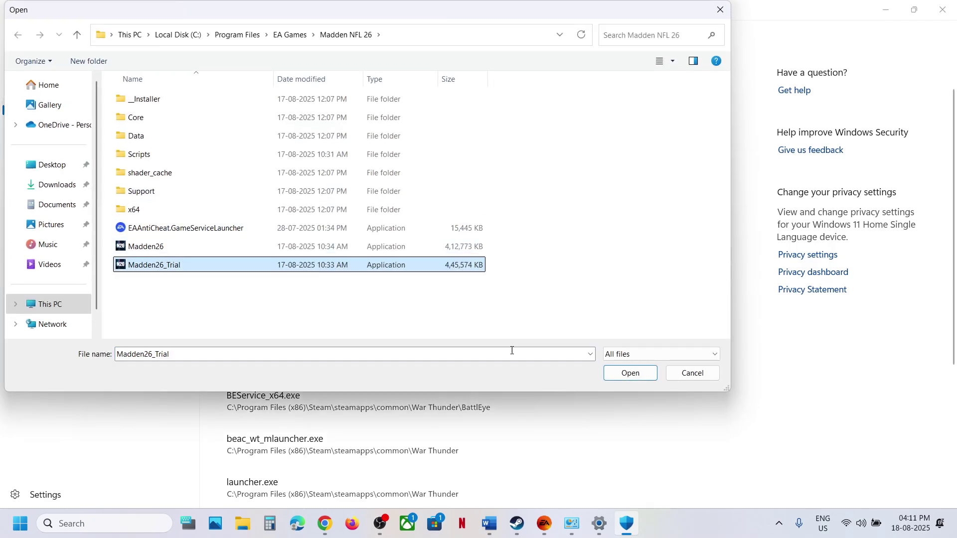
left_click(628, 378)
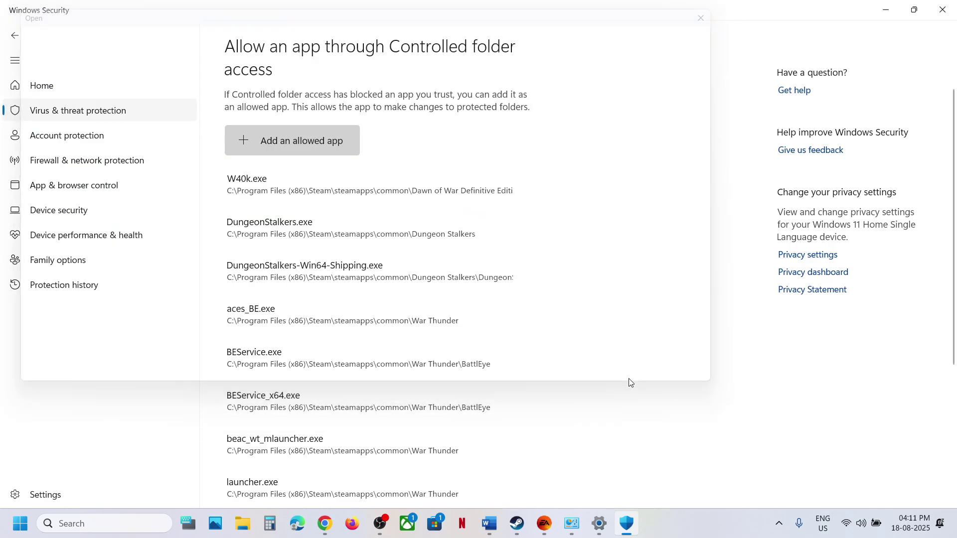
left_click(285, 148)
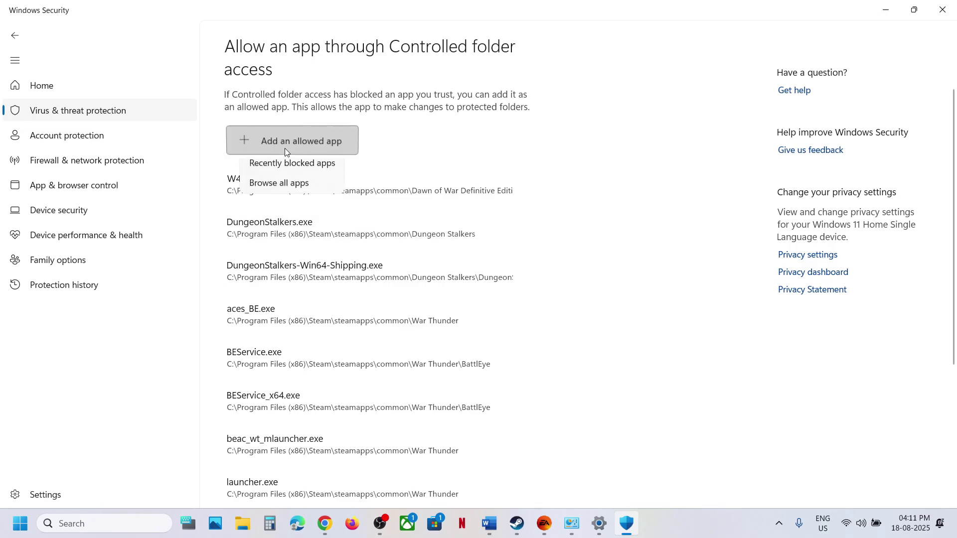
left_click(288, 190)
double_click(145, 98)
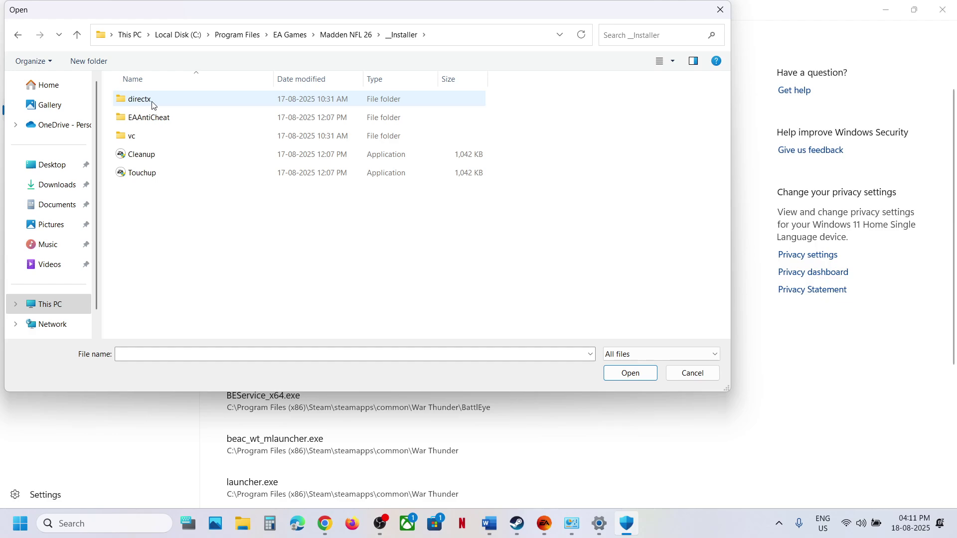
double_click(154, 117)
double_click(179, 102)
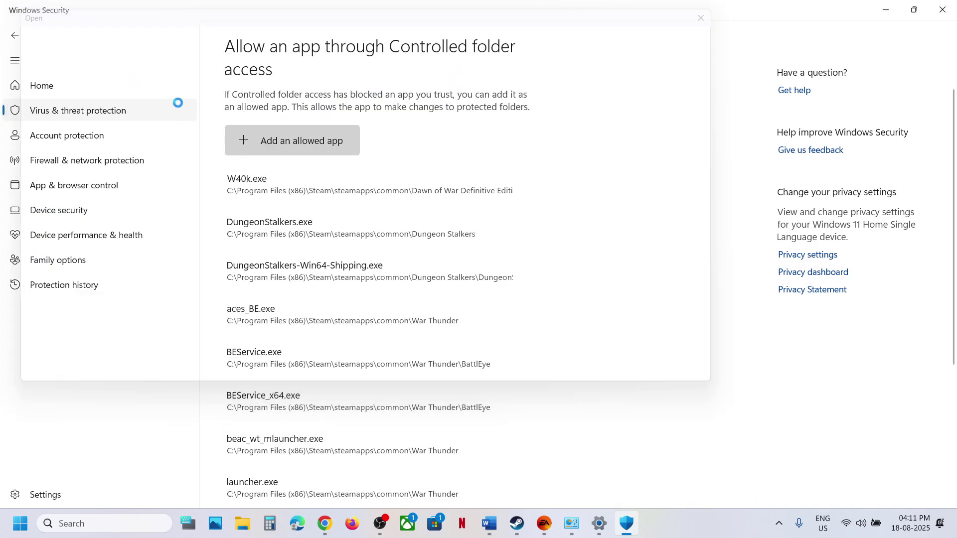
Step: Close Windows Security and Settings, moving the Word notes on to Step 9
left_click(943, 11)
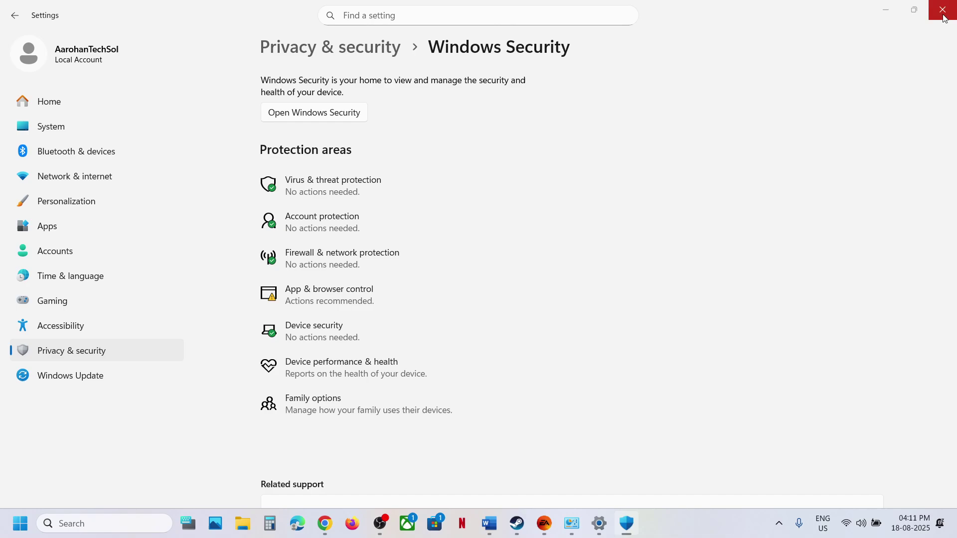
left_click(943, 16)
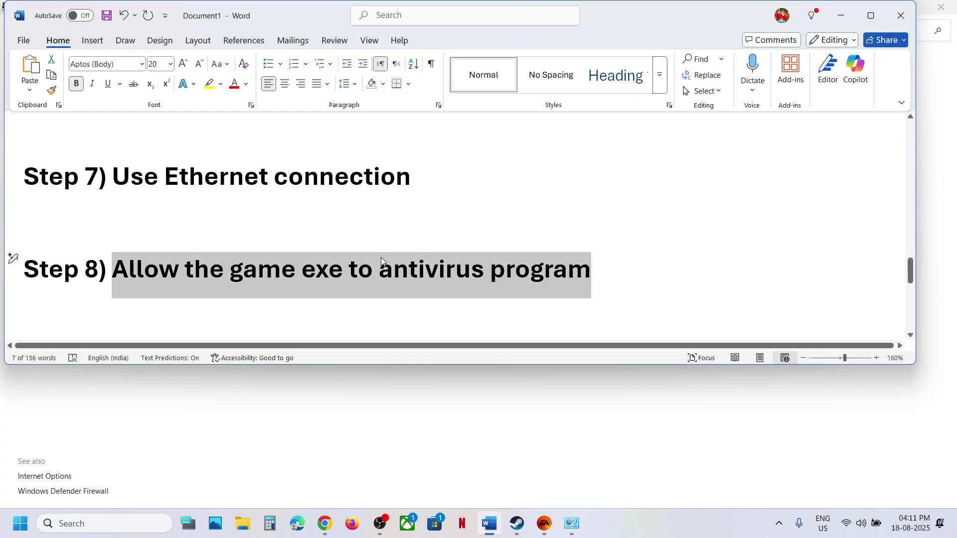
scroll(380, 258, "down", 3)
Step: Open the Madden NFL 26 install folder from Steam and from the EA app's game properties
scroll(380, 259, "up", 1)
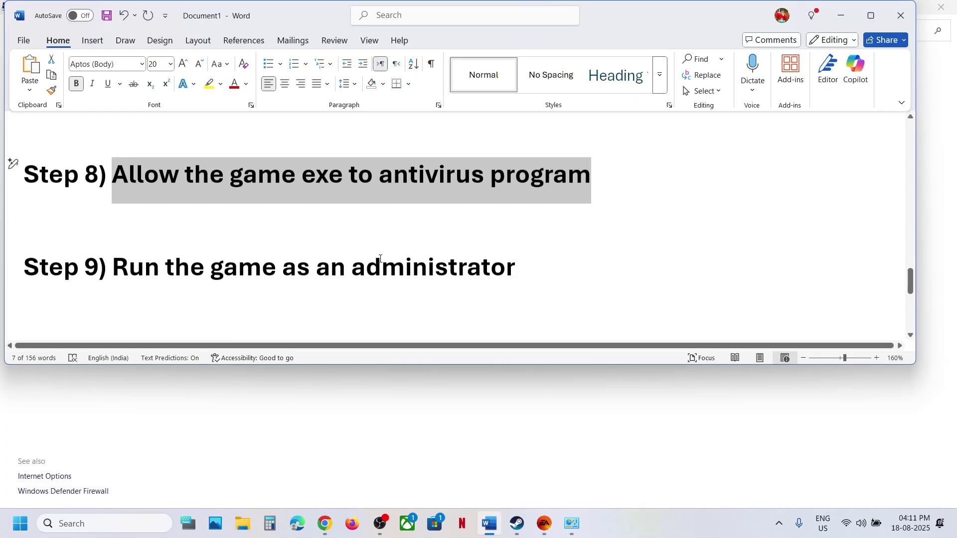
left_click(513, 529)
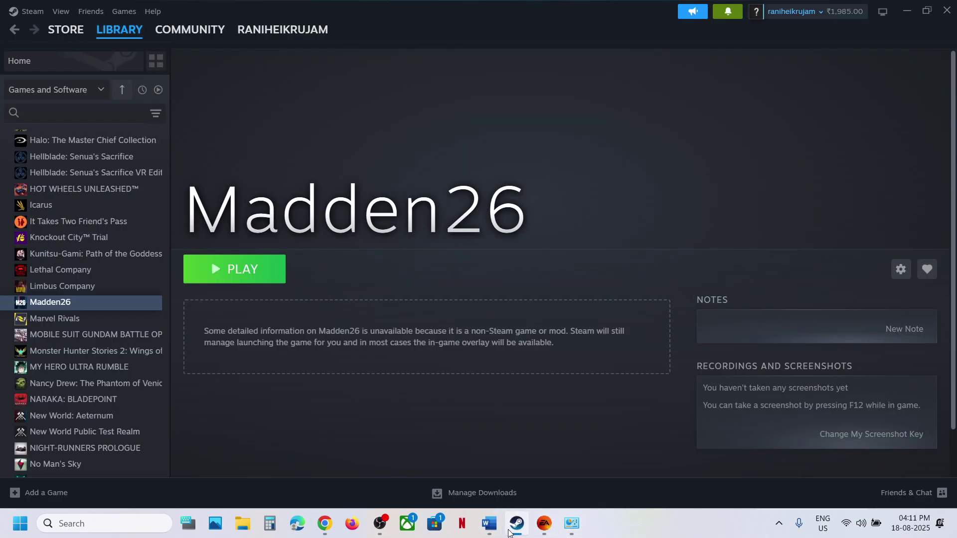
right_click(63, 302)
mouse_move(92, 374)
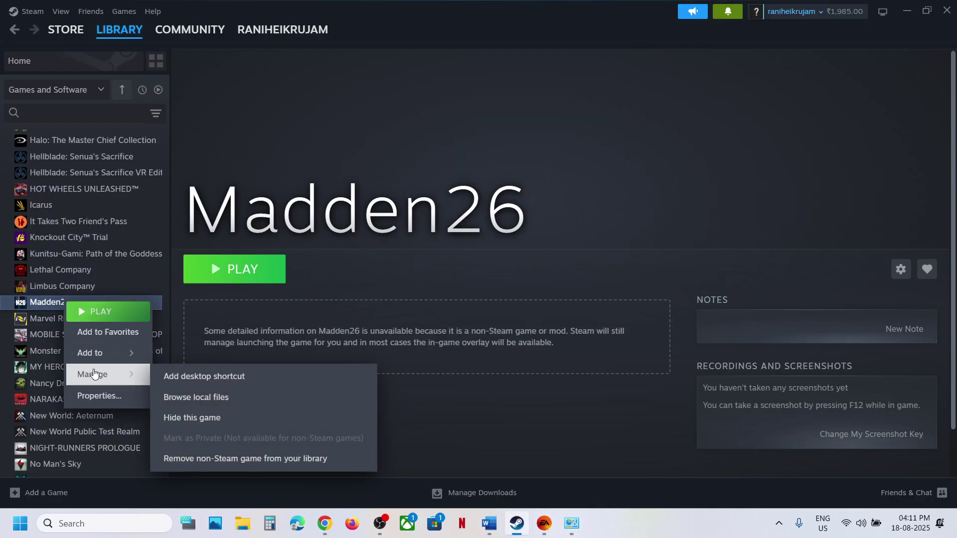
left_click(195, 397)
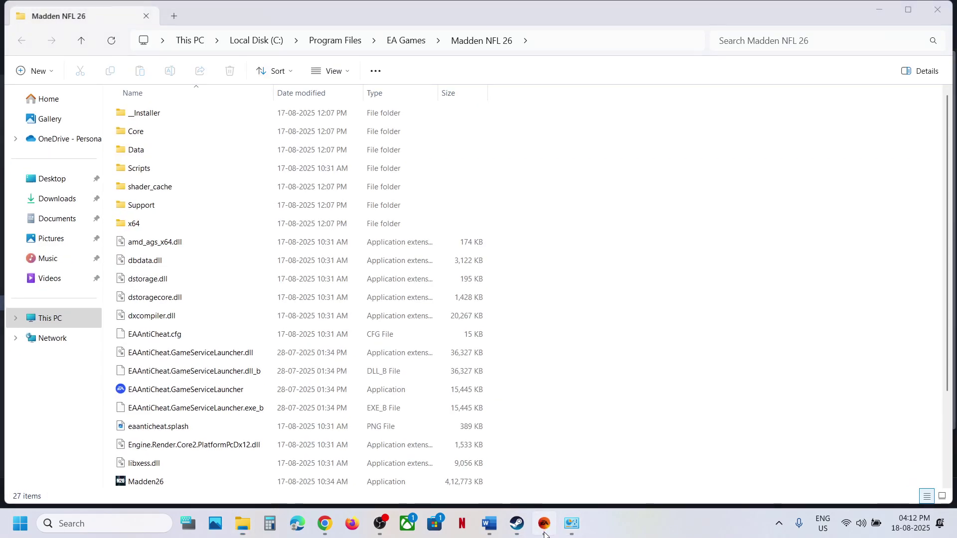
left_click(544, 523)
left_click(538, 341)
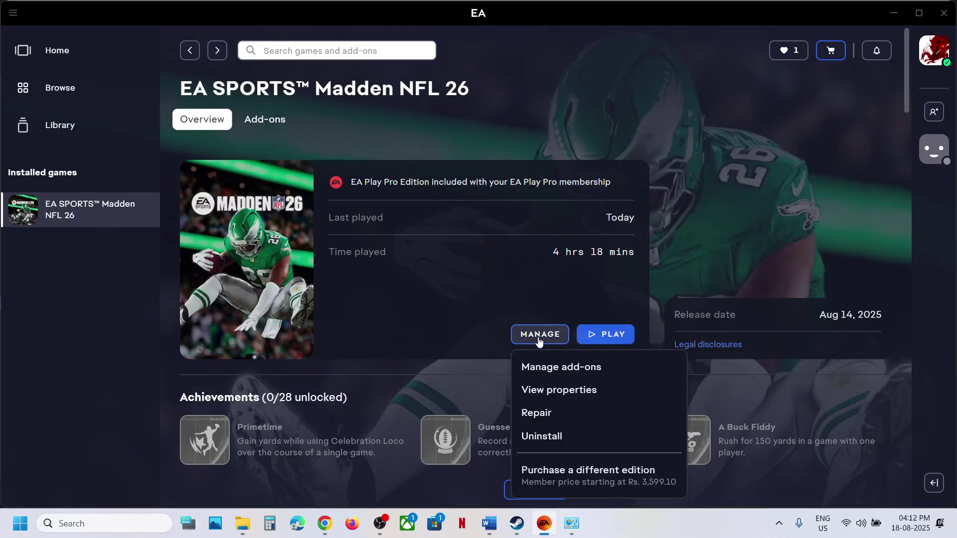
left_click(574, 394)
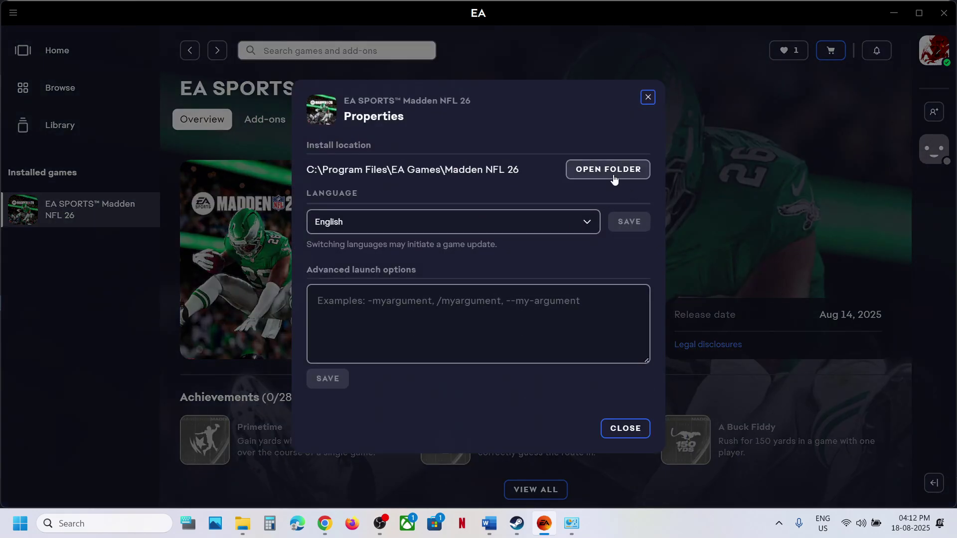
left_click(608, 170)
Step: Run EAAntiCheat.GameServiceLauncher from the game folder as administrator
scroll(180, 408, "down", 2)
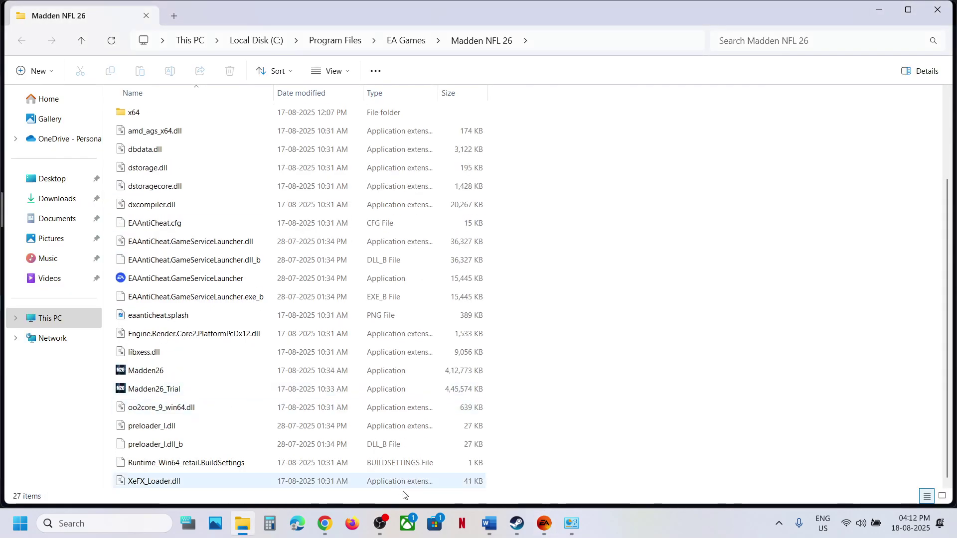
left_click(143, 373)
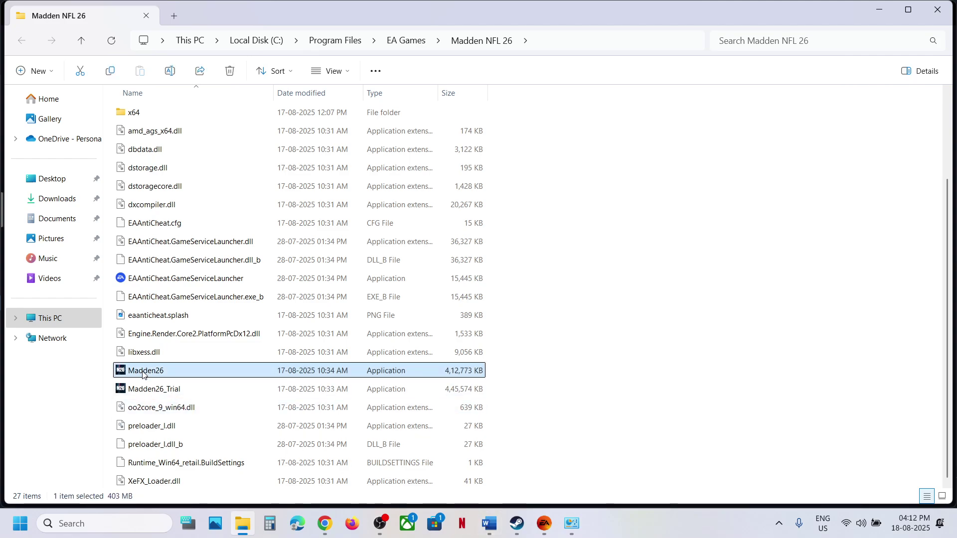
right_click(143, 374)
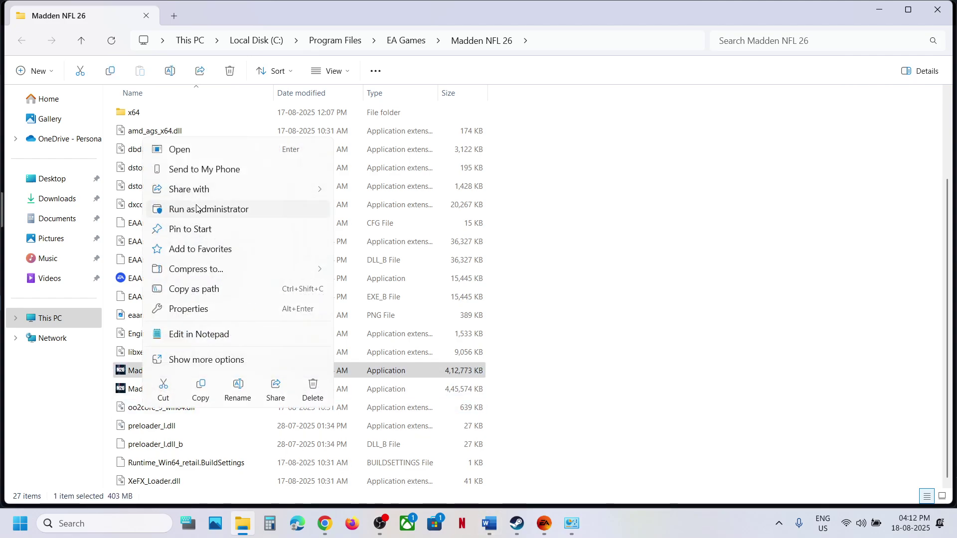
left_click(129, 282)
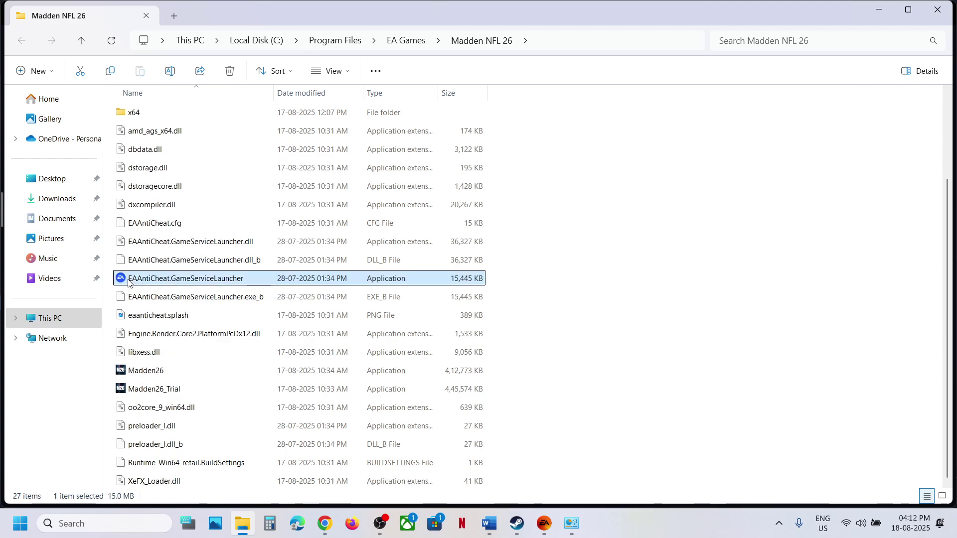
right_click(185, 282)
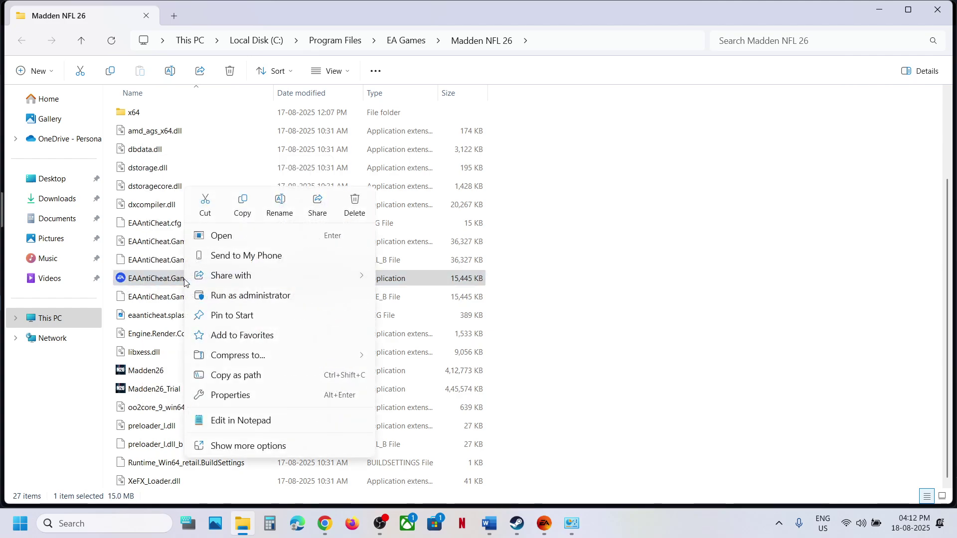
left_click(287, 296)
Step: Check the Madden26 shortcut properties in the Steam library, then close them
key("alt+Tab")
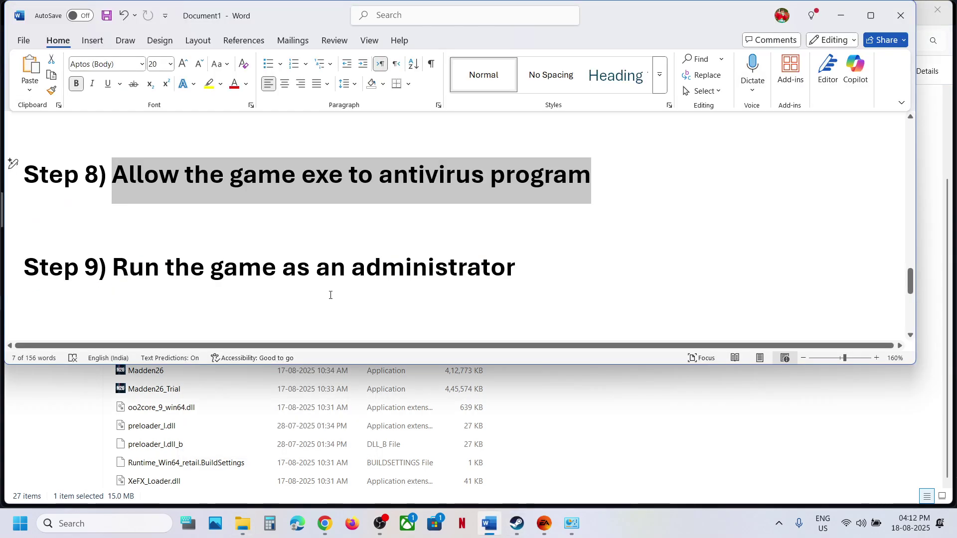
scroll(330, 295, "down", 3)
scroll(329, 294, "up", 1)
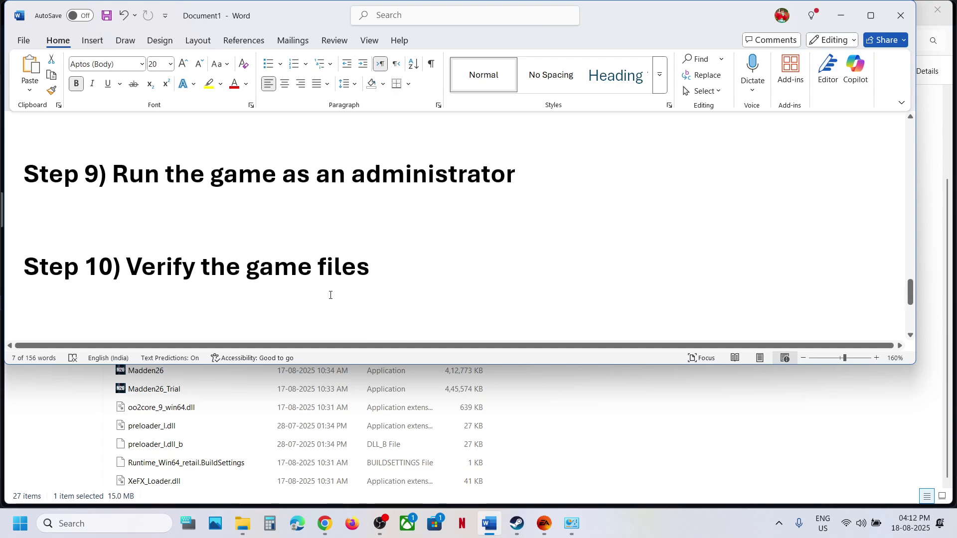
left_click(520, 523)
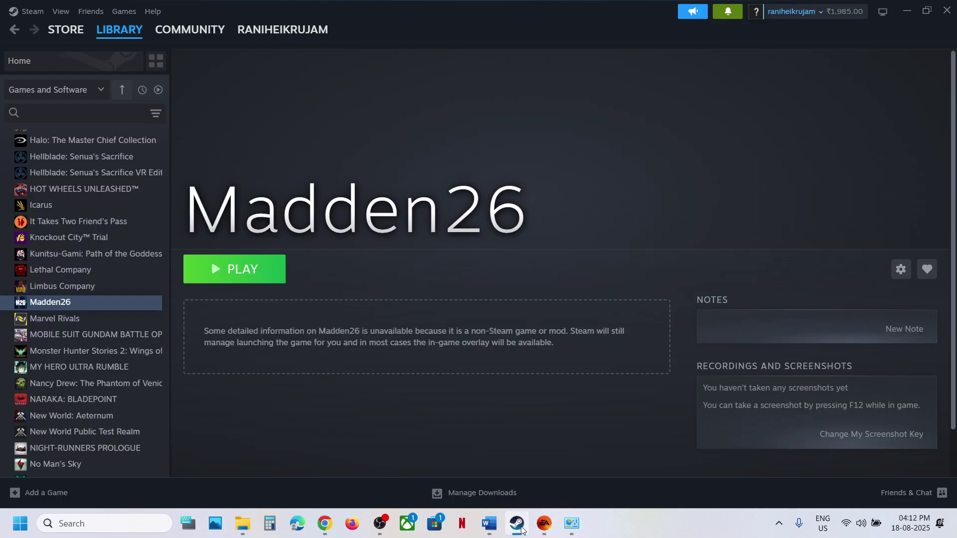
right_click(85, 302)
left_click(127, 394)
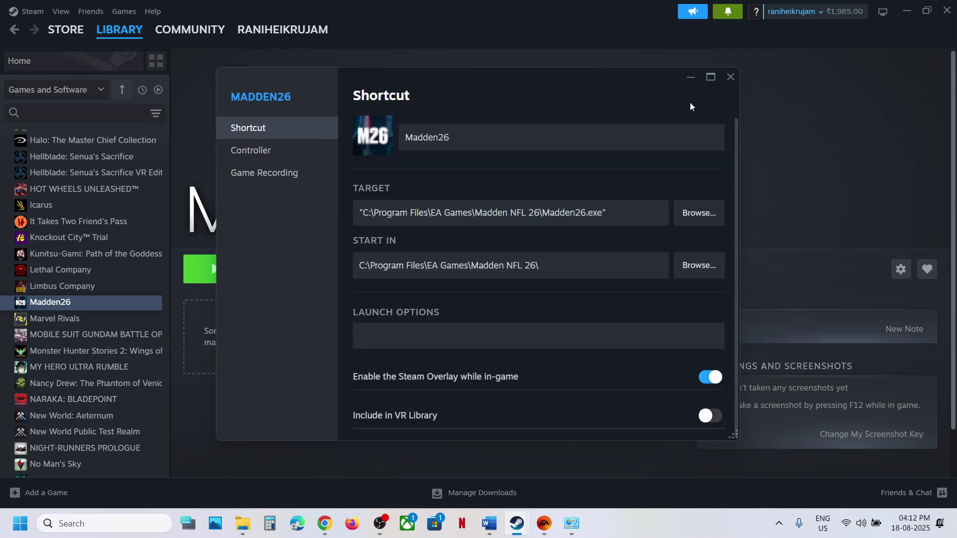
left_click(730, 85)
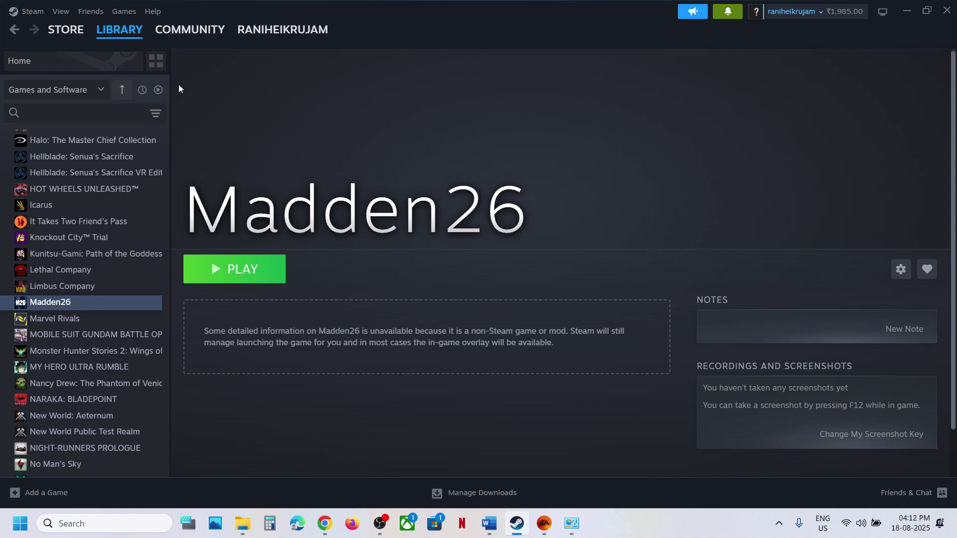
Step: Show War Thunder's Installed Files properties to locate the game-file verification option
left_click(127, 41)
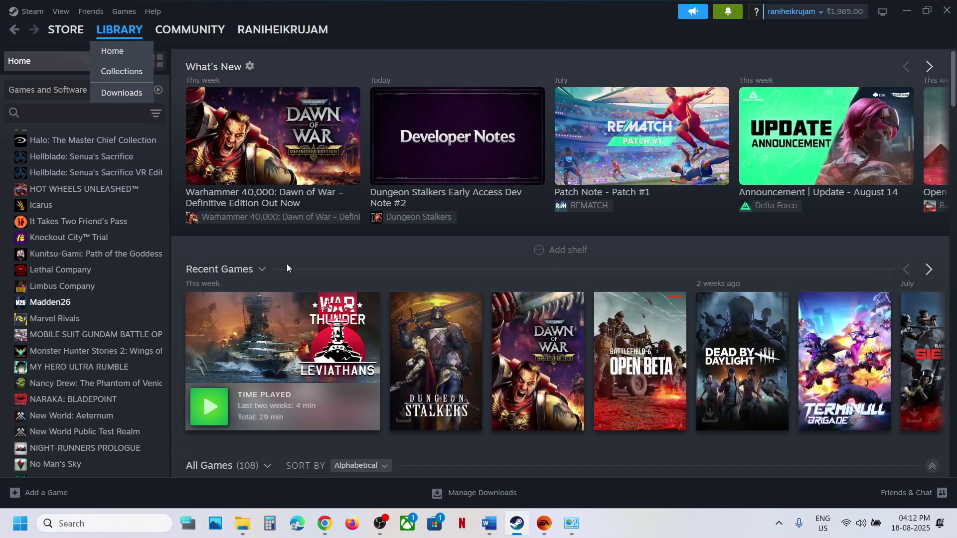
left_click(274, 327)
right_click(94, 354)
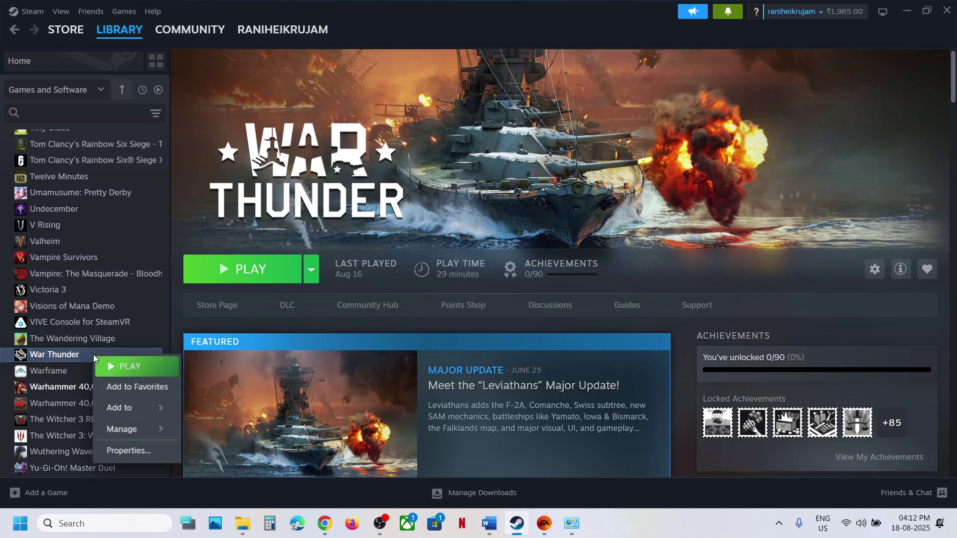
left_click(129, 451)
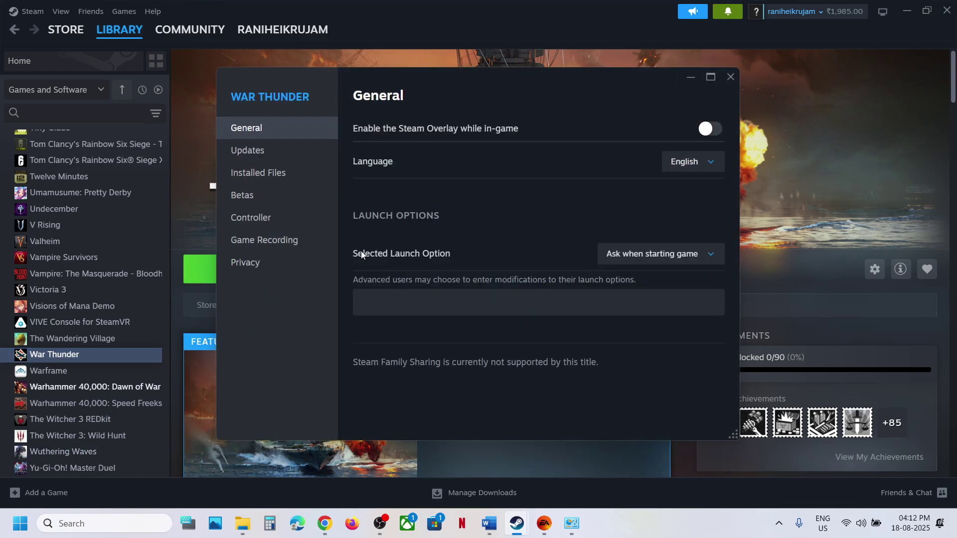
left_click(272, 175)
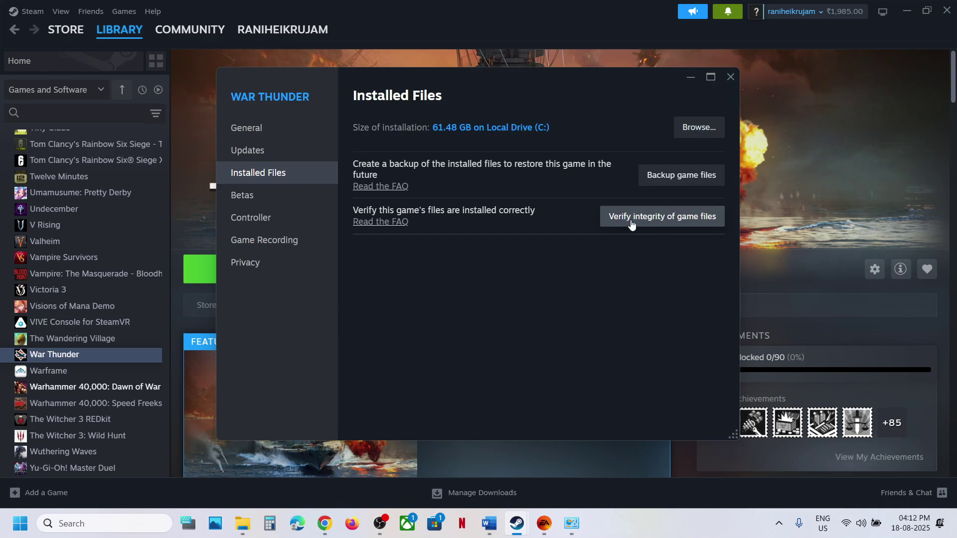
left_click(731, 78)
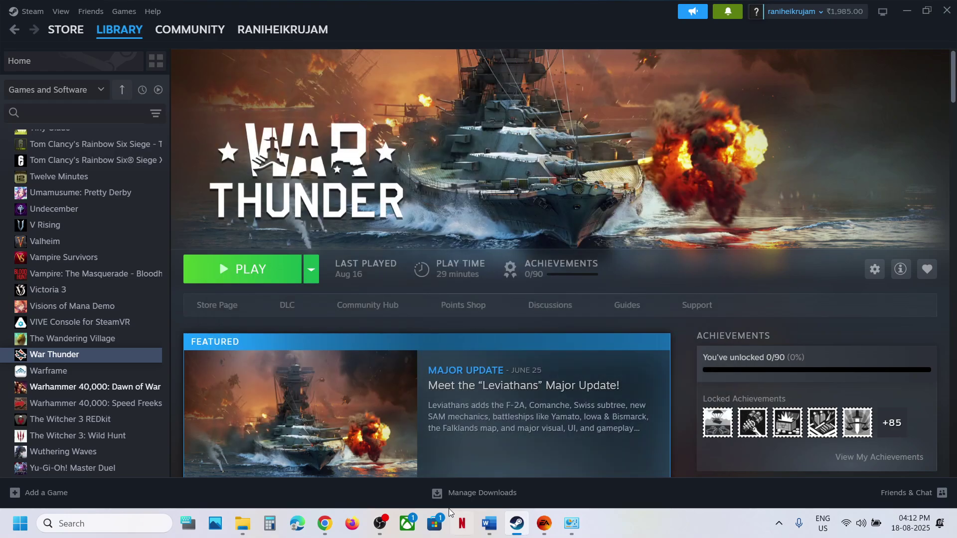
Step: Bring up Madden NFL 26's management options in the EA app, then return to the notes
left_click(545, 523)
left_click(626, 429)
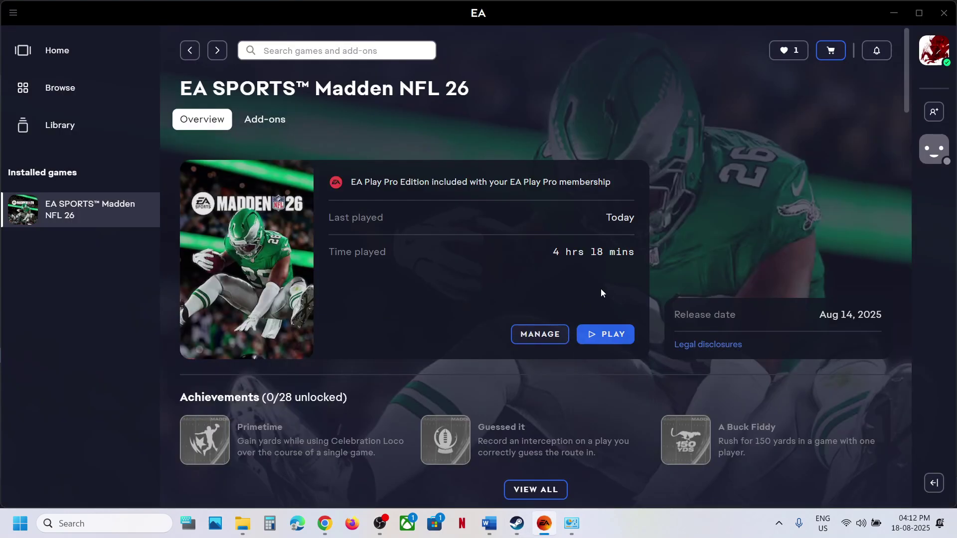
left_click(534, 345)
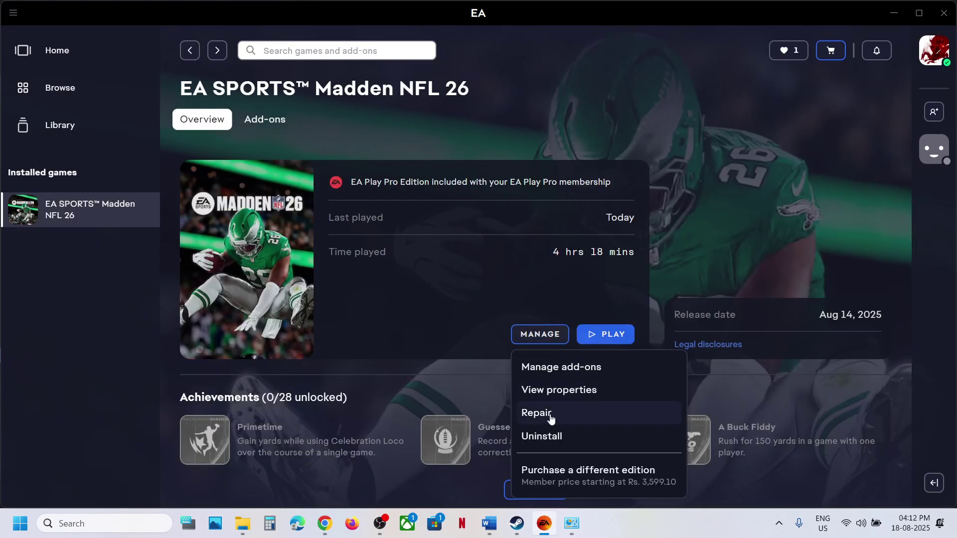
left_click(429, 342)
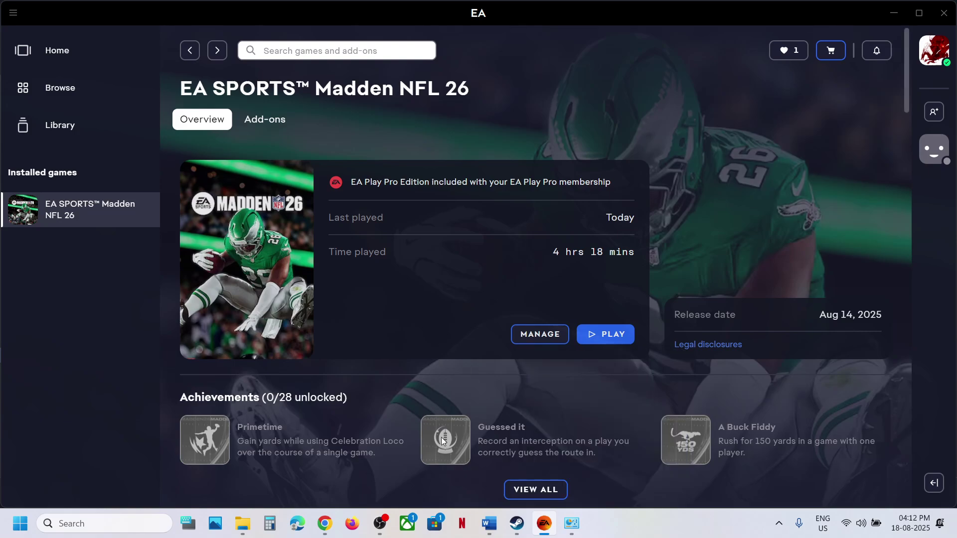
left_click(489, 523)
Step: Highlight Step 11 in the notes and sync the clock via date and time settings
scroll(338, 265, "down", 3)
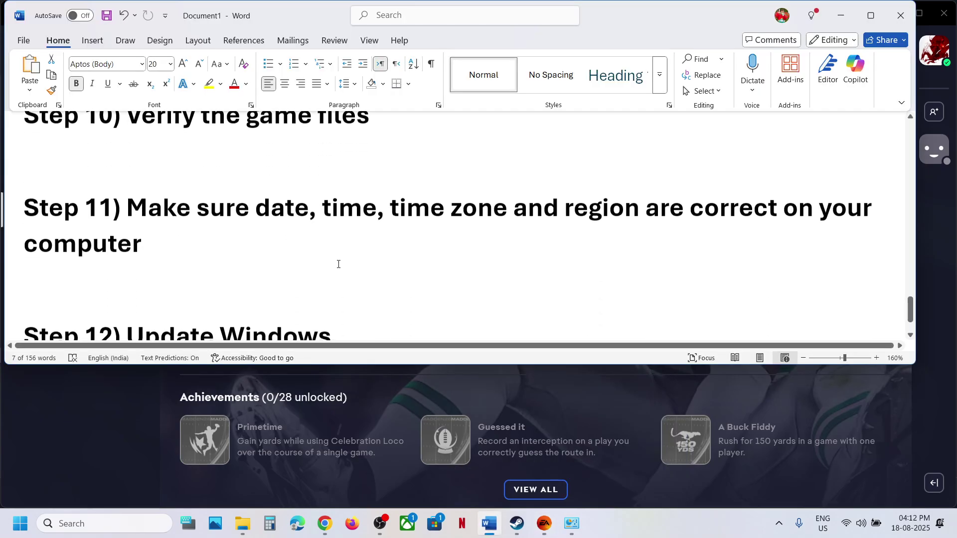
left_click_drag(211, 209, 209, 242)
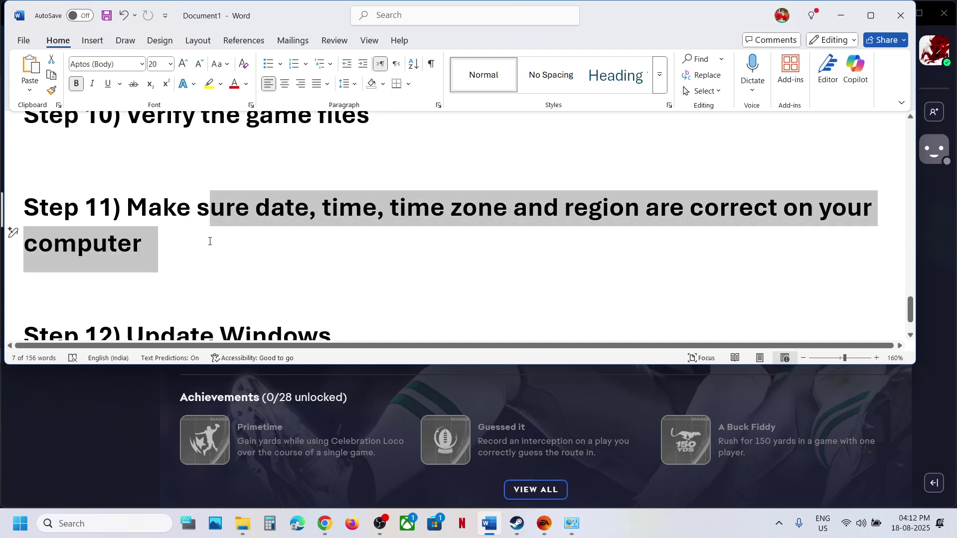
right_click(911, 531)
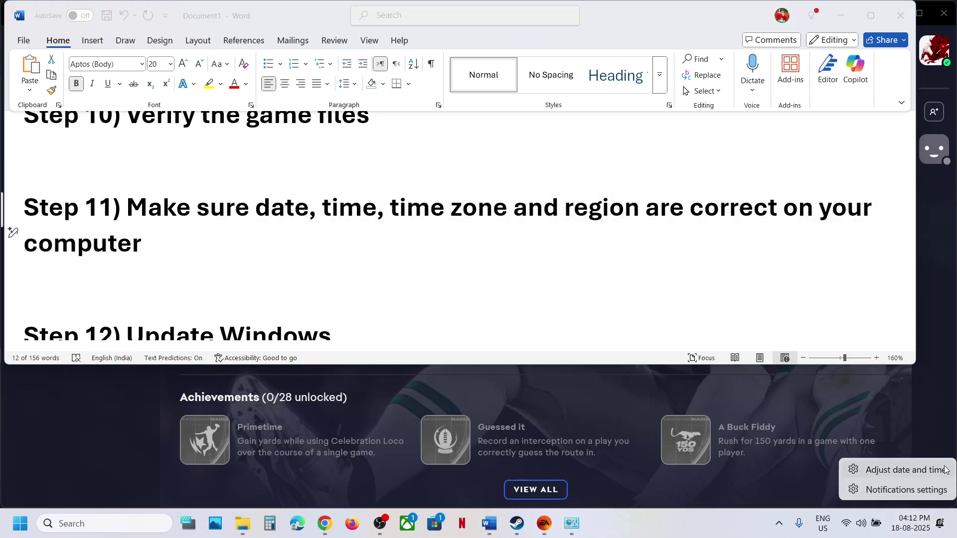
left_click(905, 470)
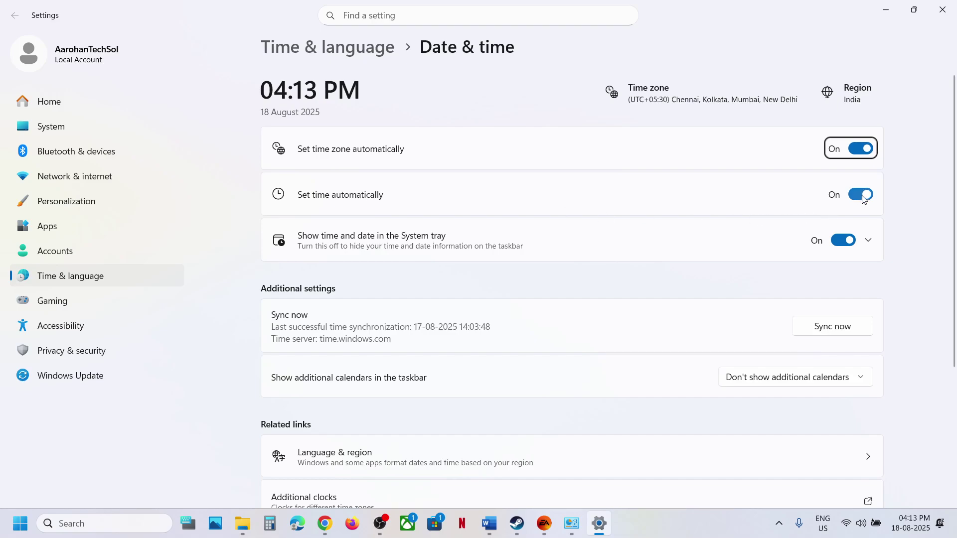
left_click(823, 332)
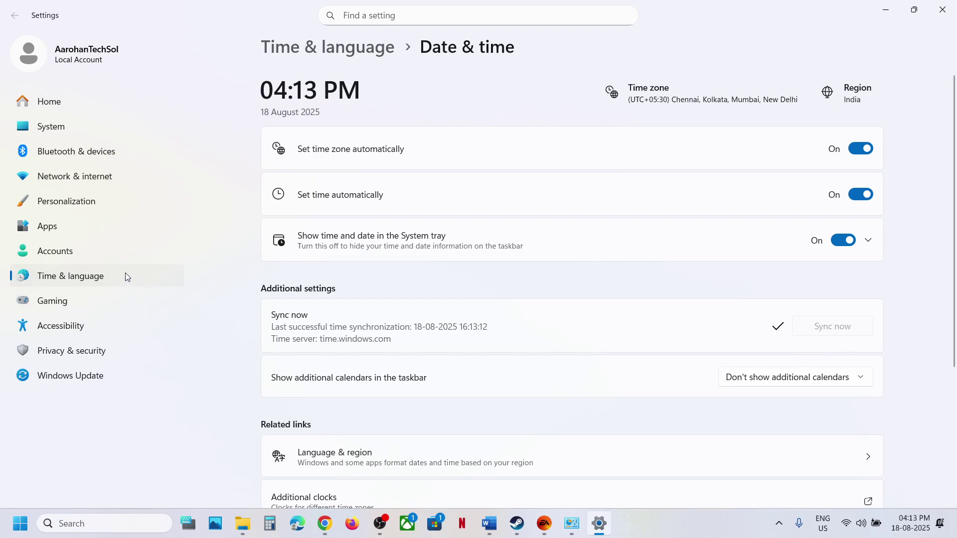
Step: Confirm India as the country or region in Language & region settings
left_click(105, 278)
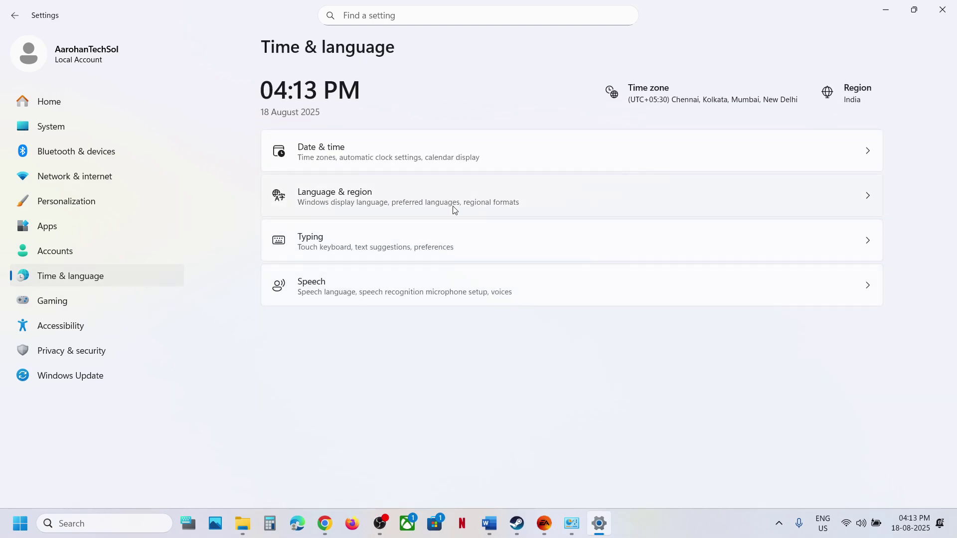
left_click(347, 200)
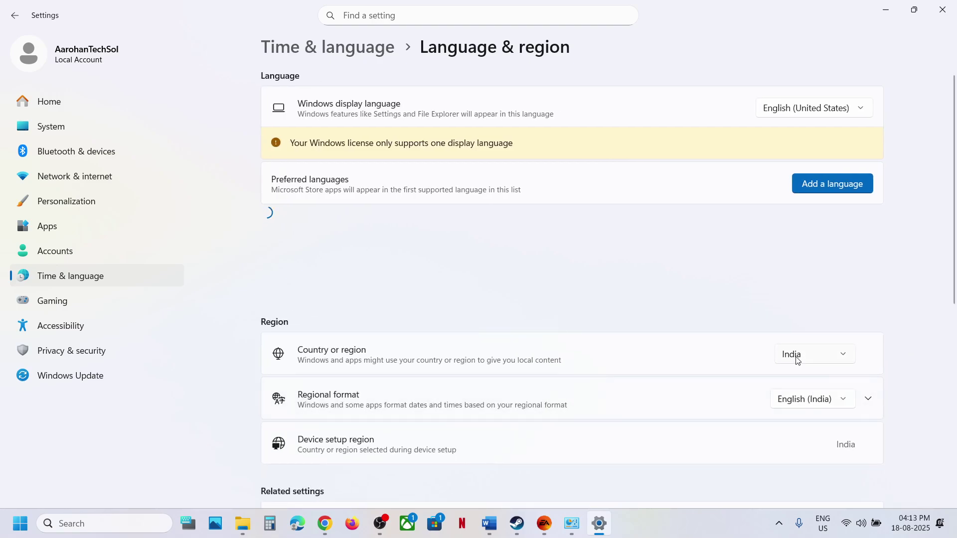
left_click(835, 355)
left_click(819, 356)
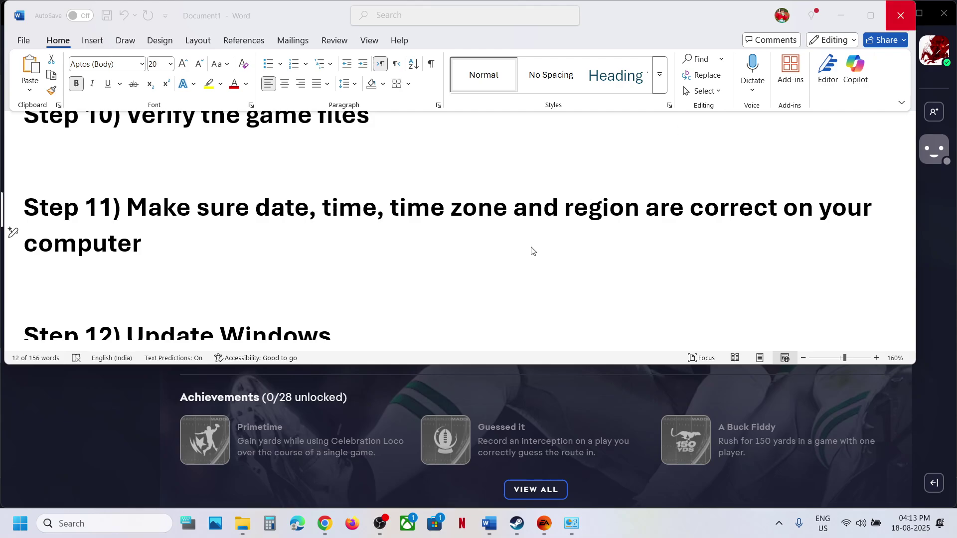
Step: Open Windows Update through Win+I and run Check for updates
scroll(394, 246, "down", 2)
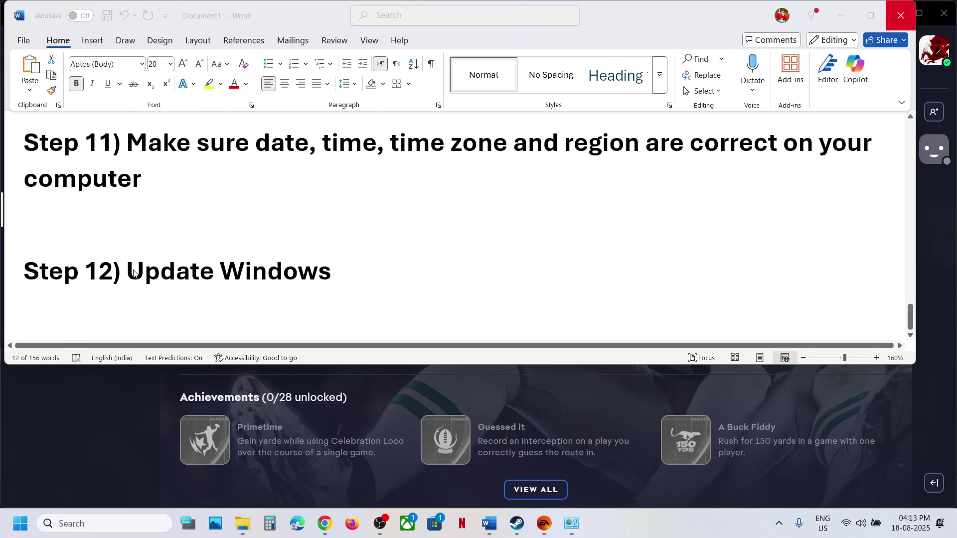
key("alt+Tab")
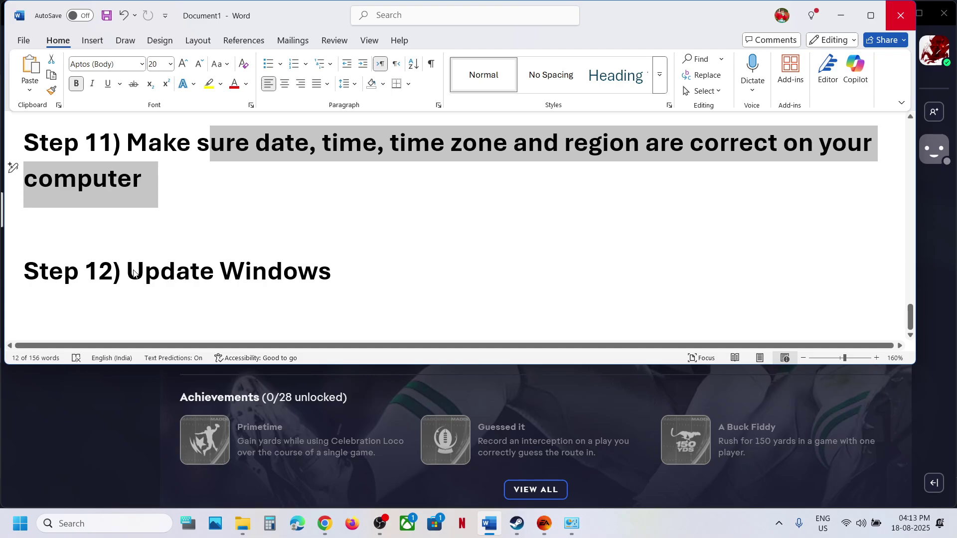
key("super+i")
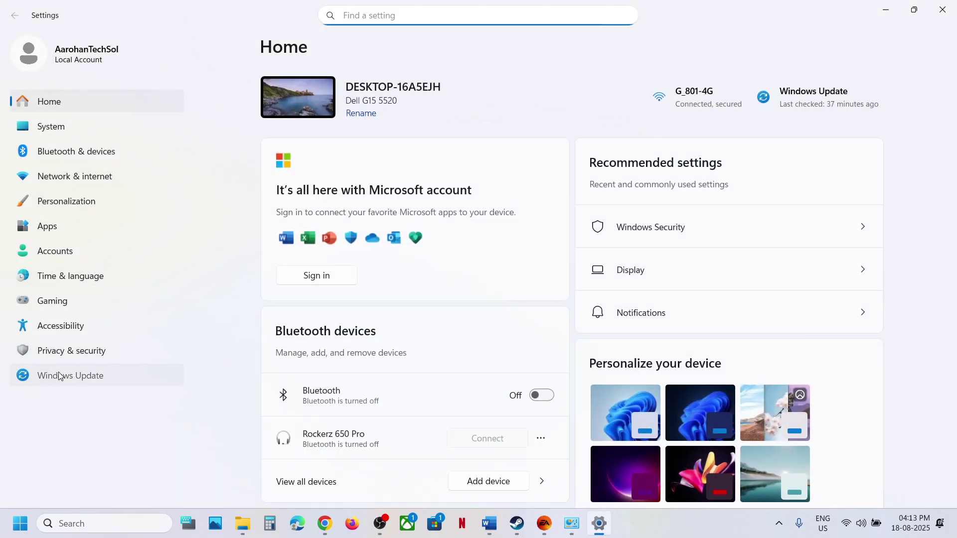
left_click(59, 376)
left_click(852, 107)
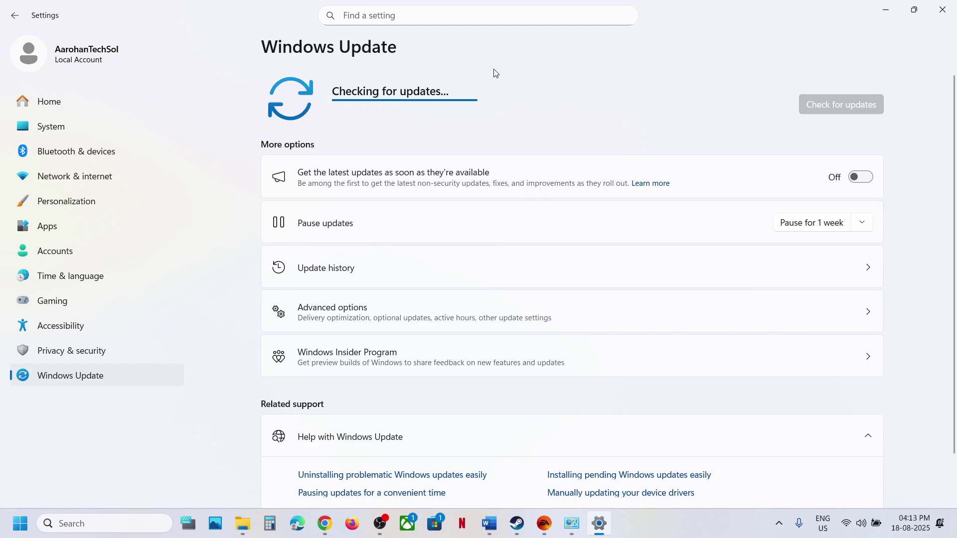